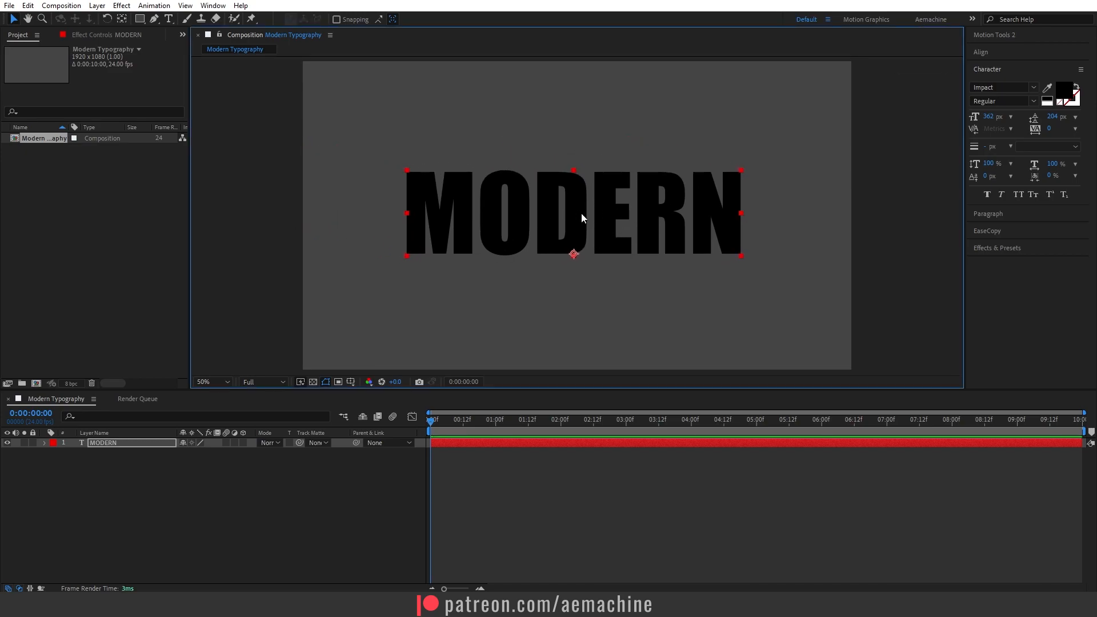
- Centre the MODERN text in the composition and move its anchor point to the midpoint of its right edge
left_click(980, 52)
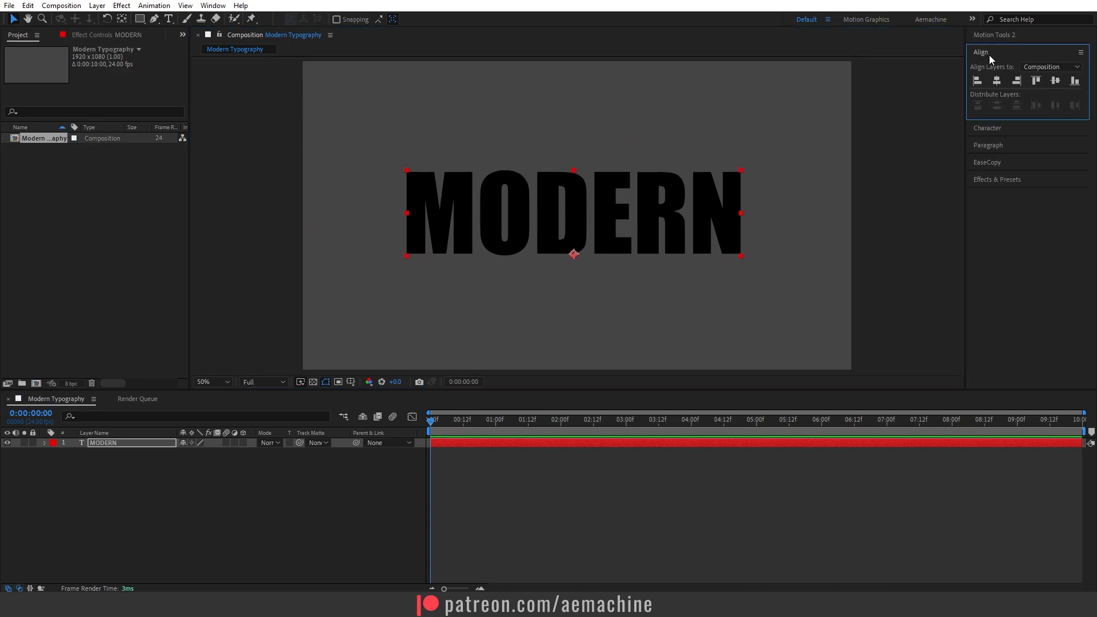
left_click(996, 81)
left_click(1055, 81)
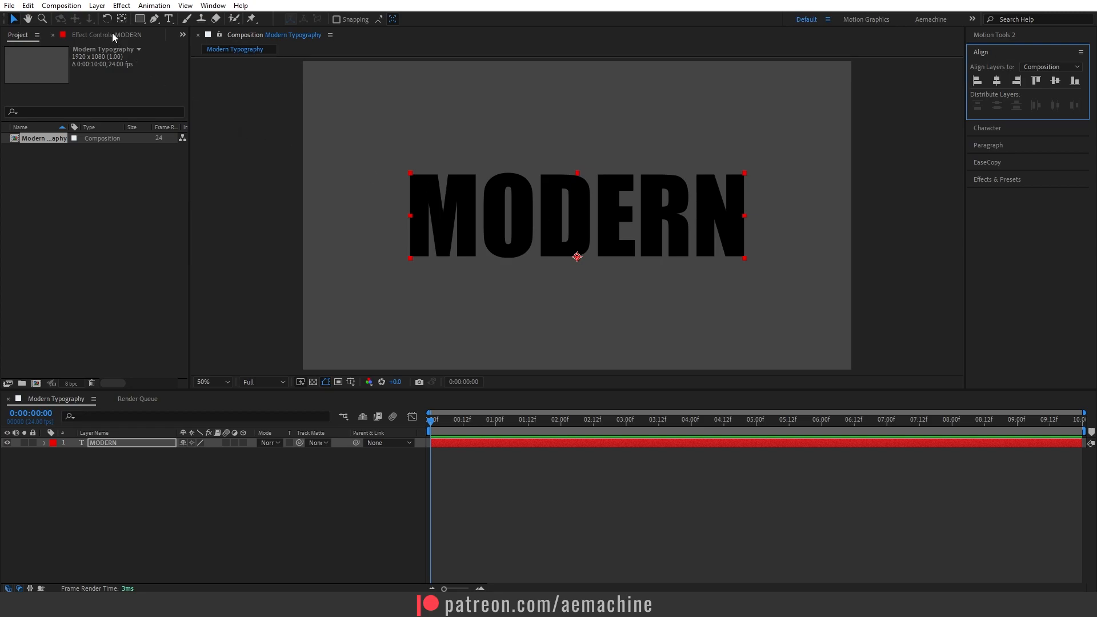
left_click(121, 19)
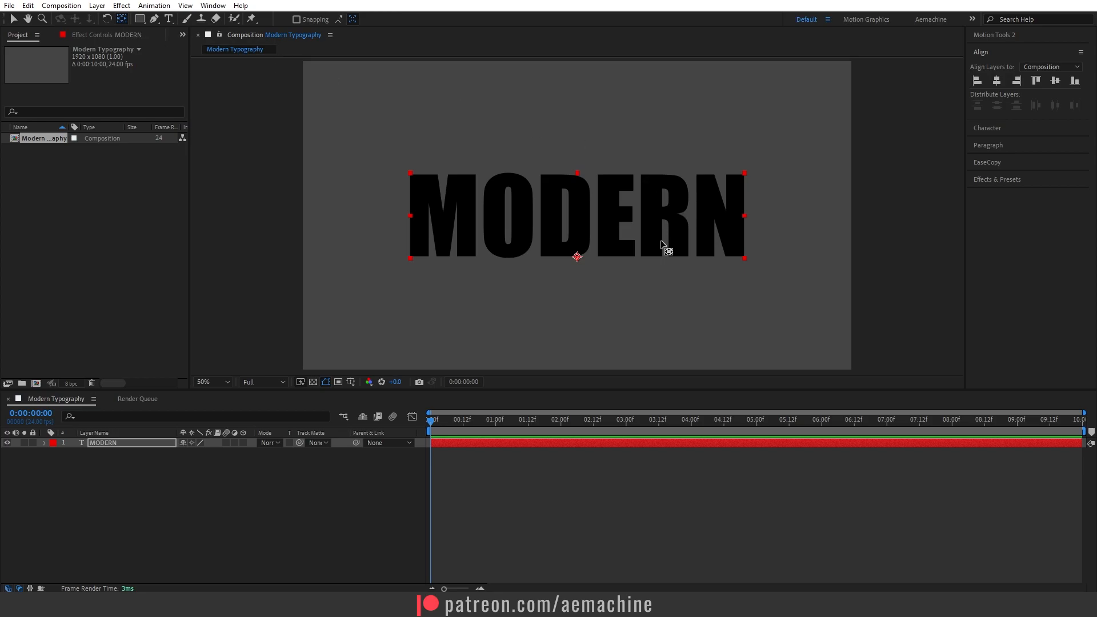
left_click_drag(578, 257, 744, 217)
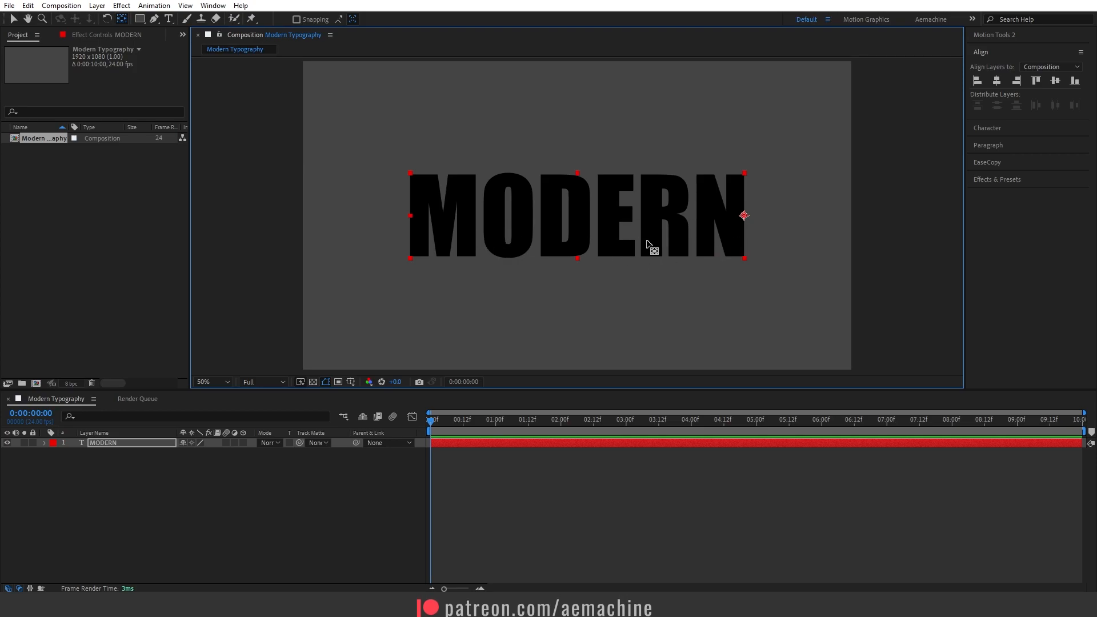
- Add an Opacity text animator to the MODERN layer and set its opacity to 0%
left_click(45, 444)
left_click(249, 453)
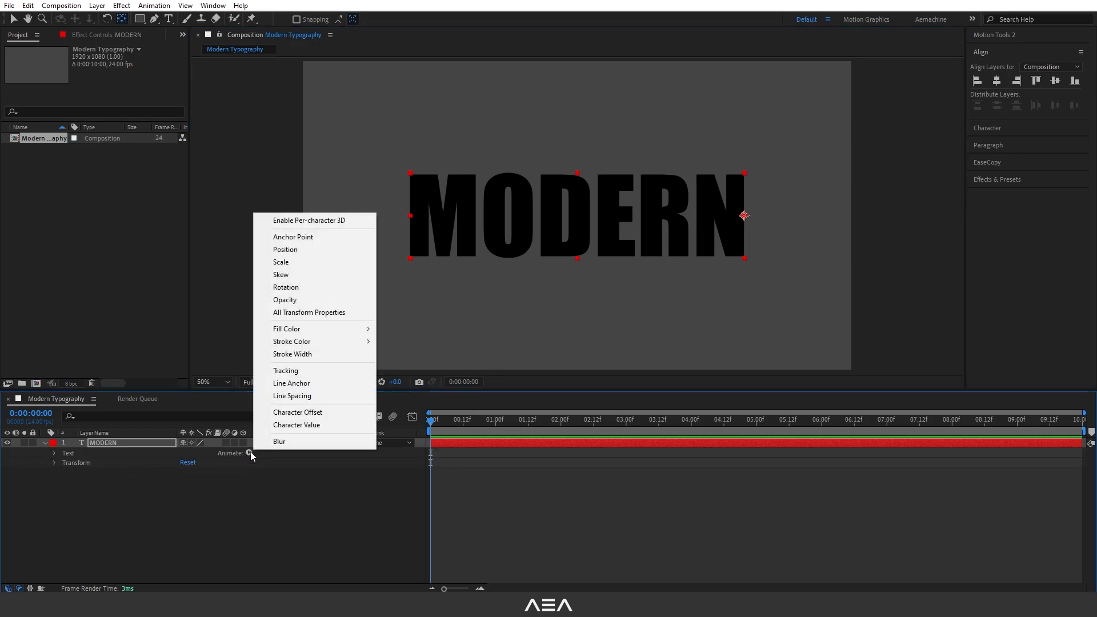
left_click(301, 300)
left_click_drag(176, 509, 119, 509)
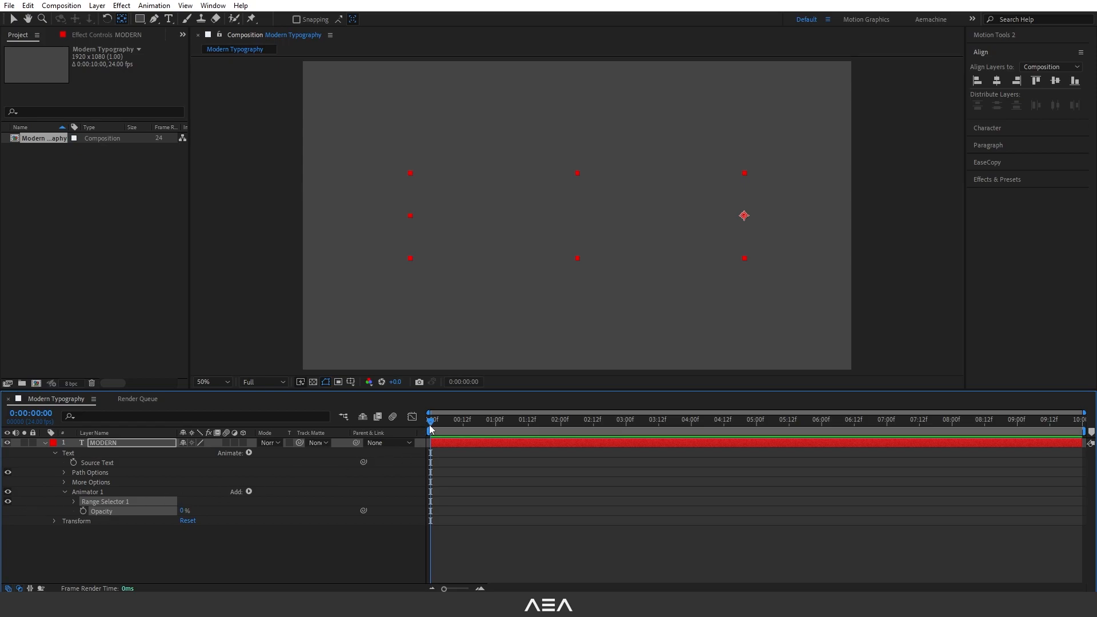
- Animate the range selector's Start on MODERN from 0% at the first frame to 100% at 1 second
left_click(73, 502)
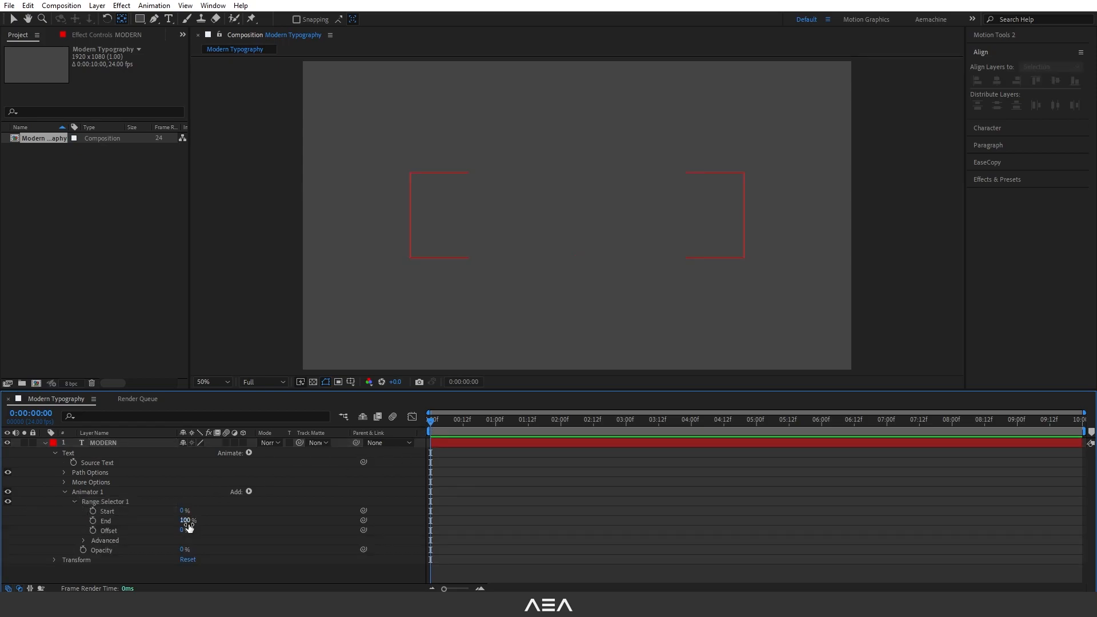
left_click_drag(180, 513, 100, 513)
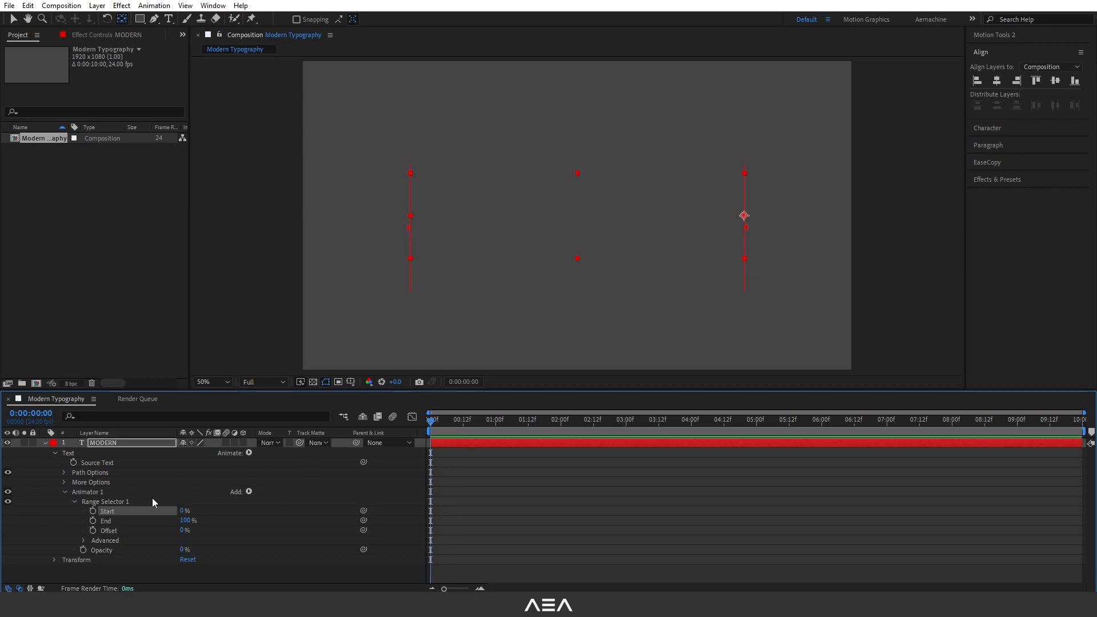
left_click_drag(448, 427, 496, 431)
left_click_drag(181, 512, 585, 488)
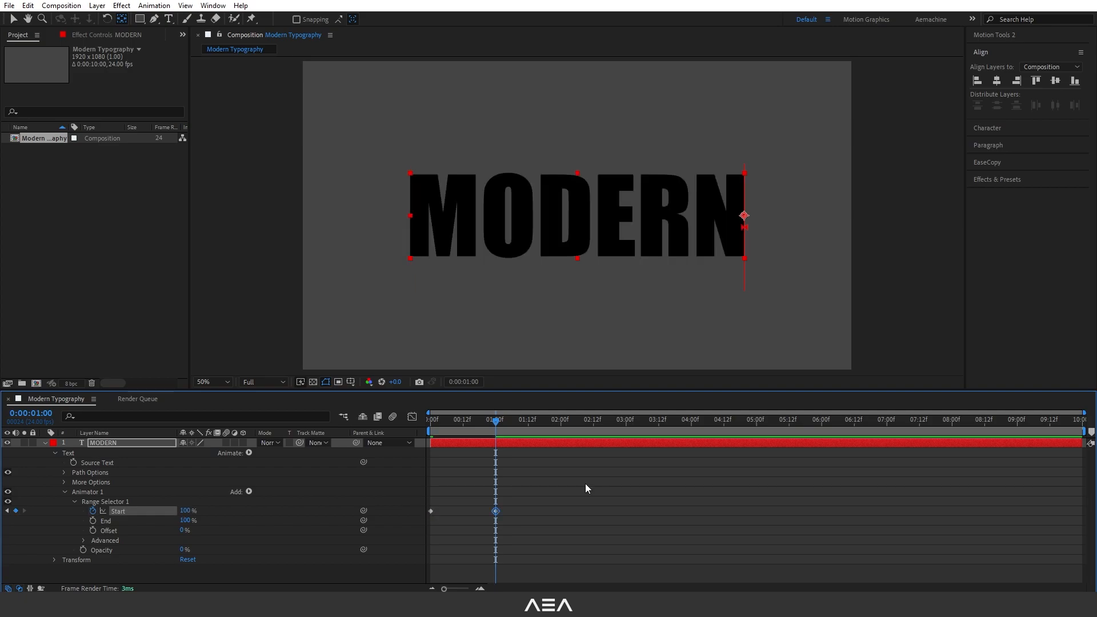
- Apply Easy Ease to both Start keyframes, adjust their curve in the value graph and preview the text reveal
left_click_drag(650, 494, 344, 530)
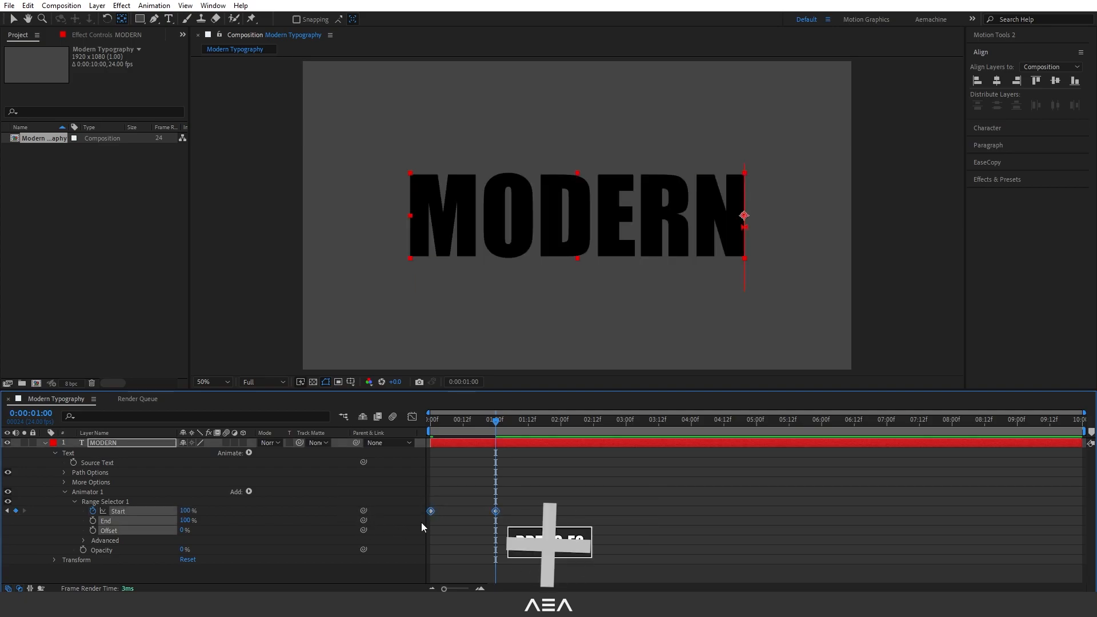
key("F9")
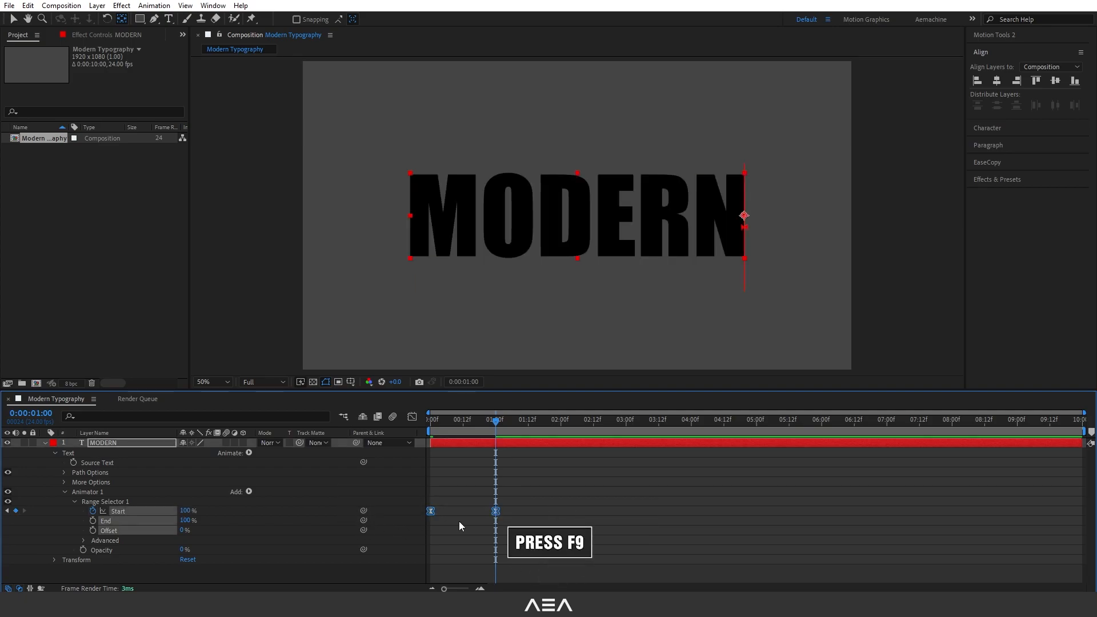
left_click(412, 417)
left_click_drag(567, 473, 457, 447)
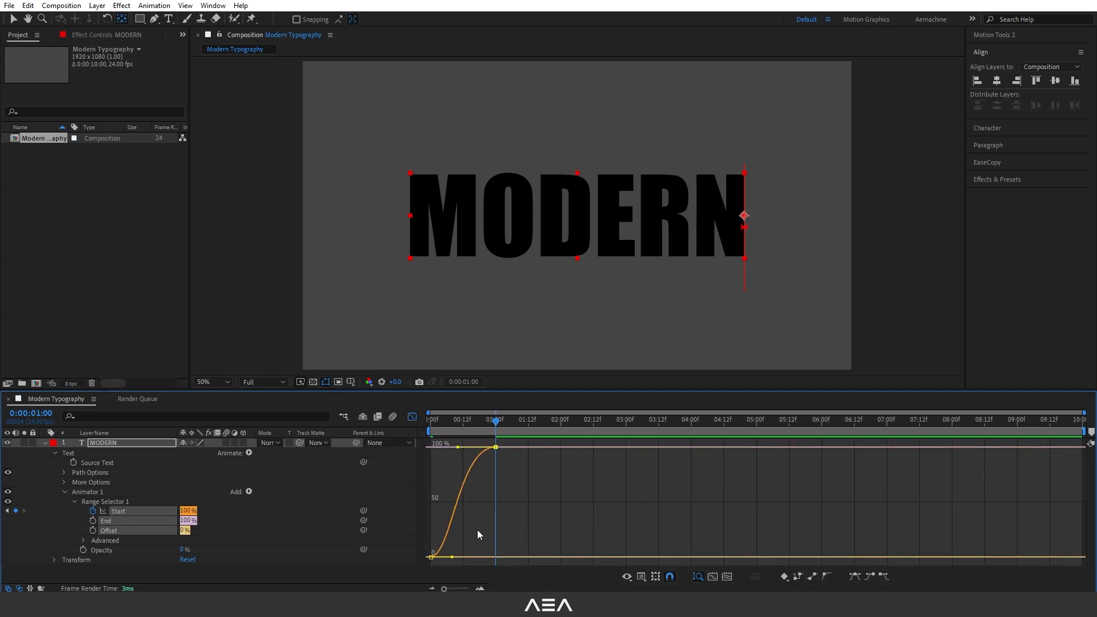
right_click(490, 518)
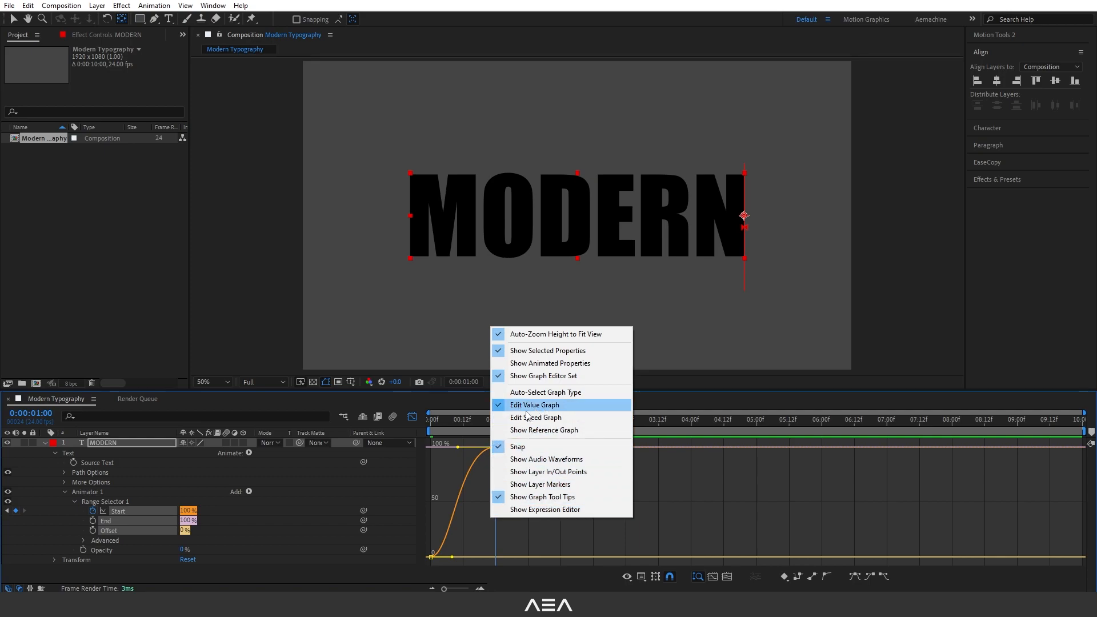
left_click(436, 556)
left_click_drag(470, 520, 461, 557)
left_click(485, 532)
key("space")
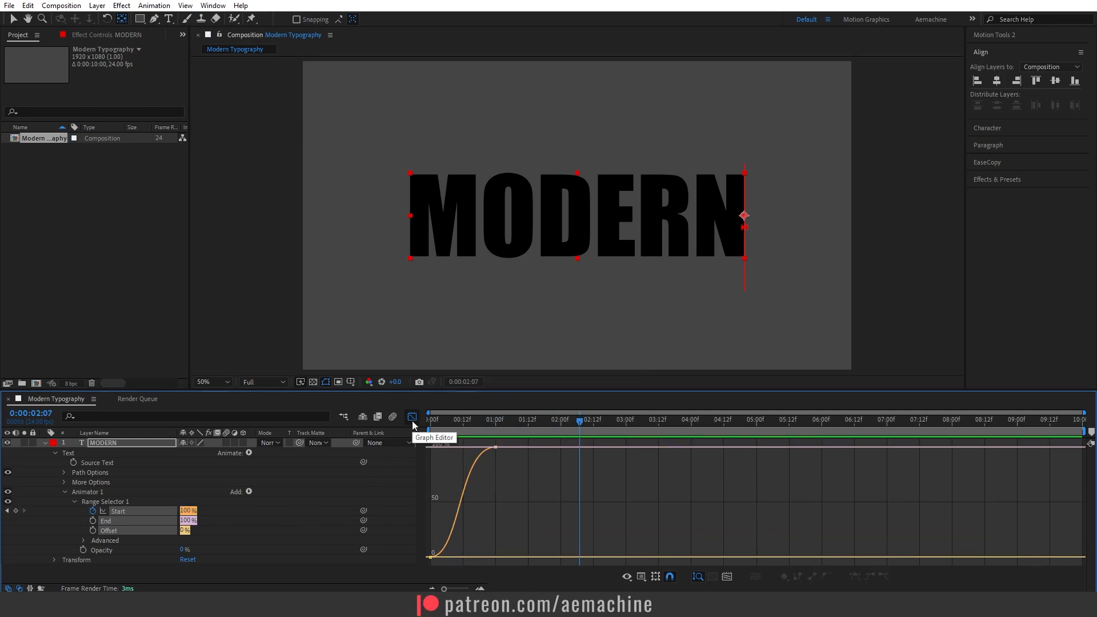
left_click(412, 417)
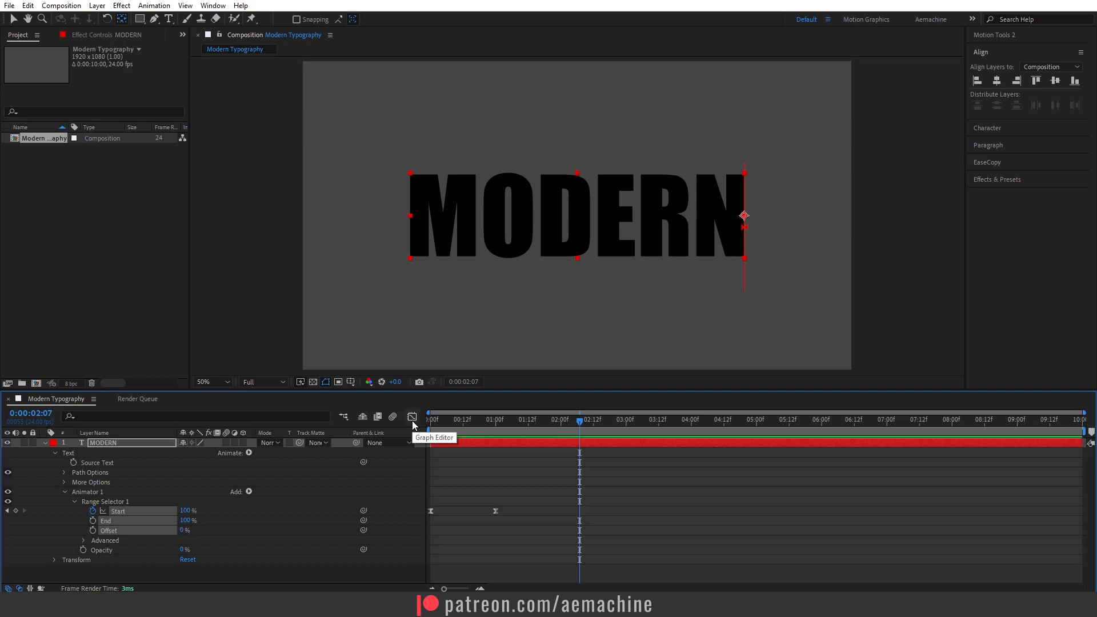
- Duplicate the MODERN layer, hide the original and change the duplicate's text to TYPOGRAPHY
left_click(117, 443)
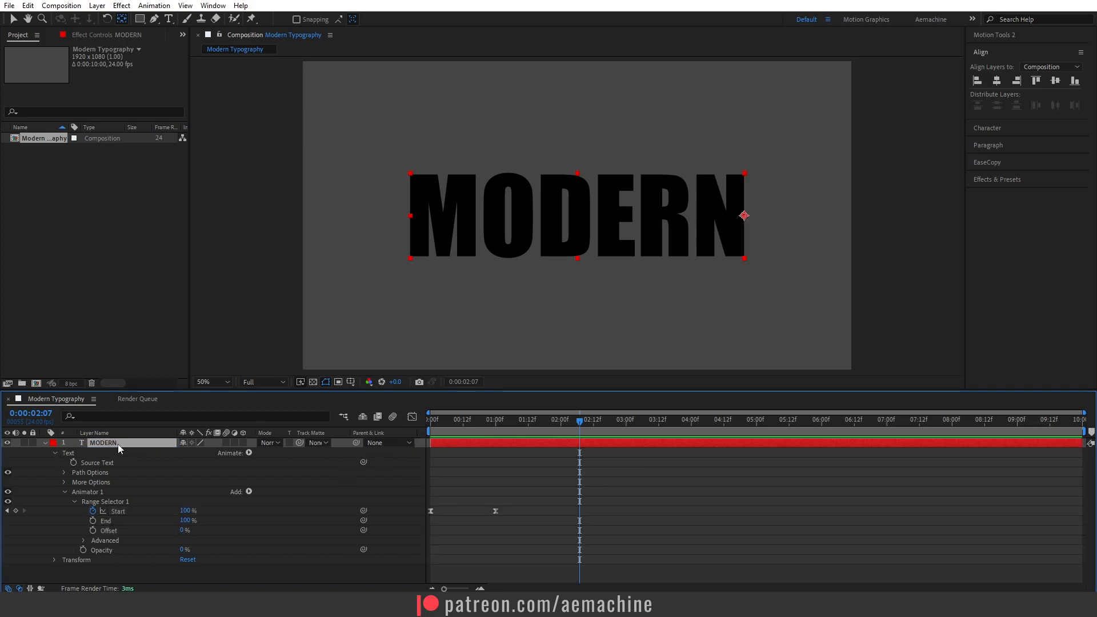
key("ctrl+d")
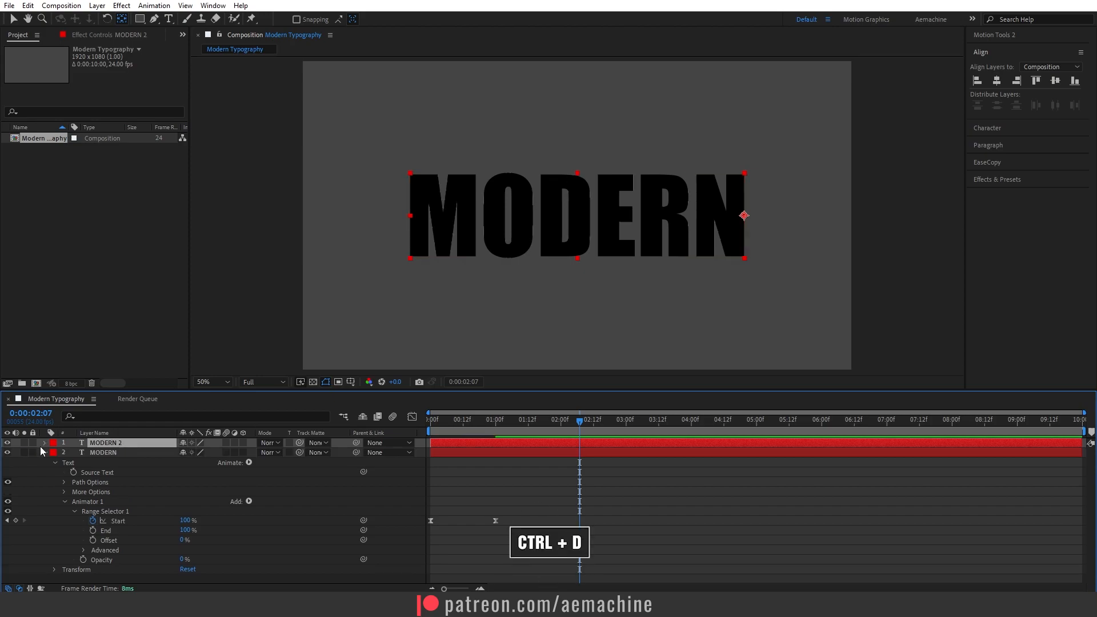
left_click(7, 452)
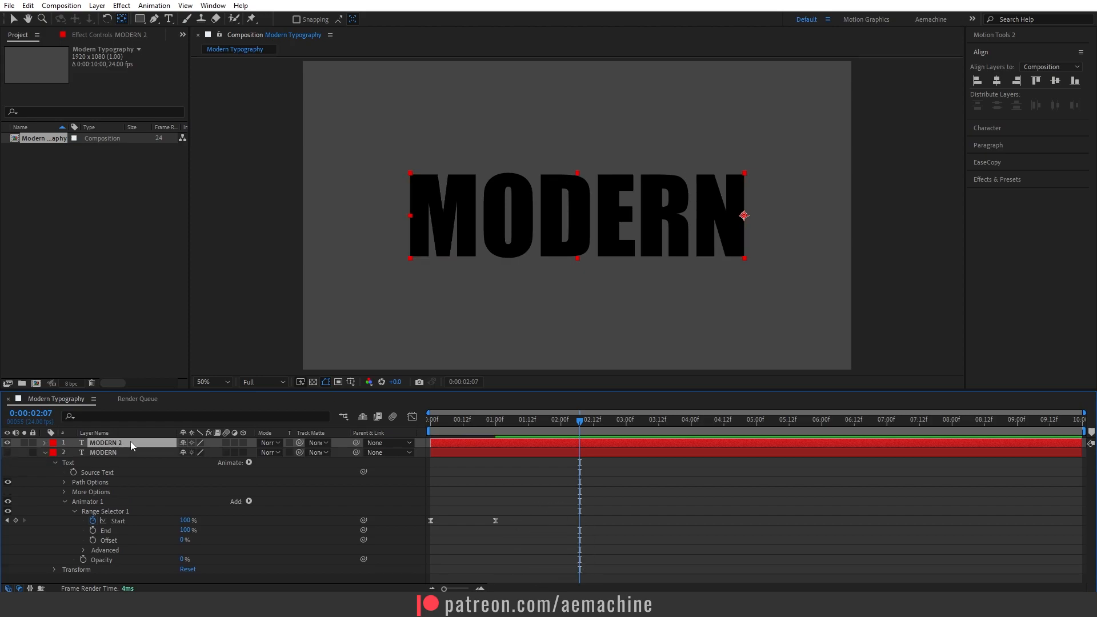
double_click(108, 441)
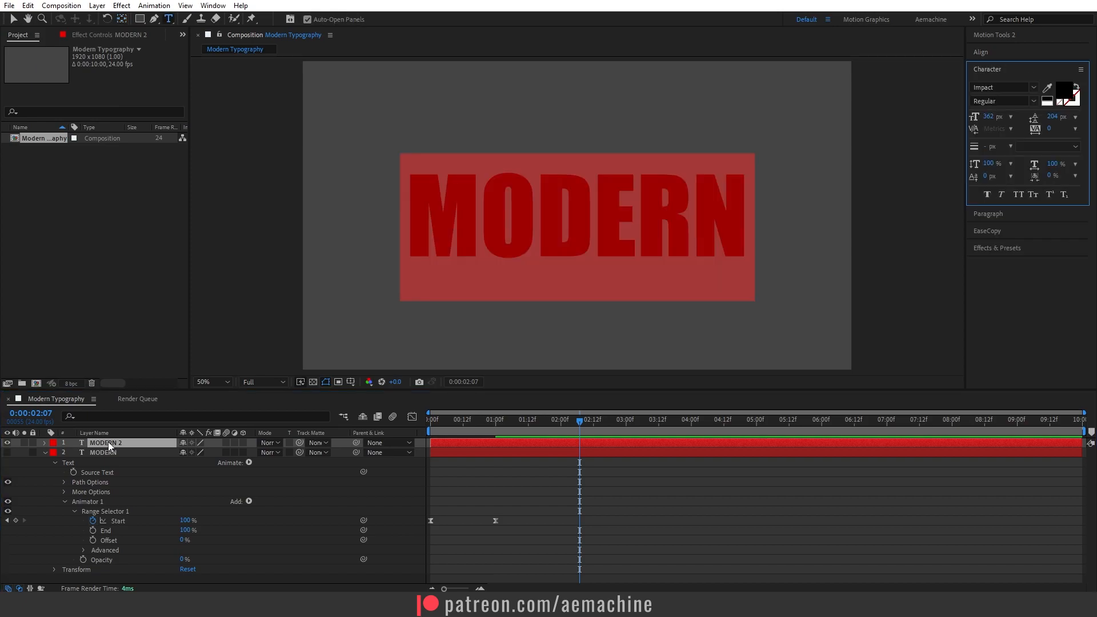
type("TYPOGRAPHY")
left_click(122, 443)
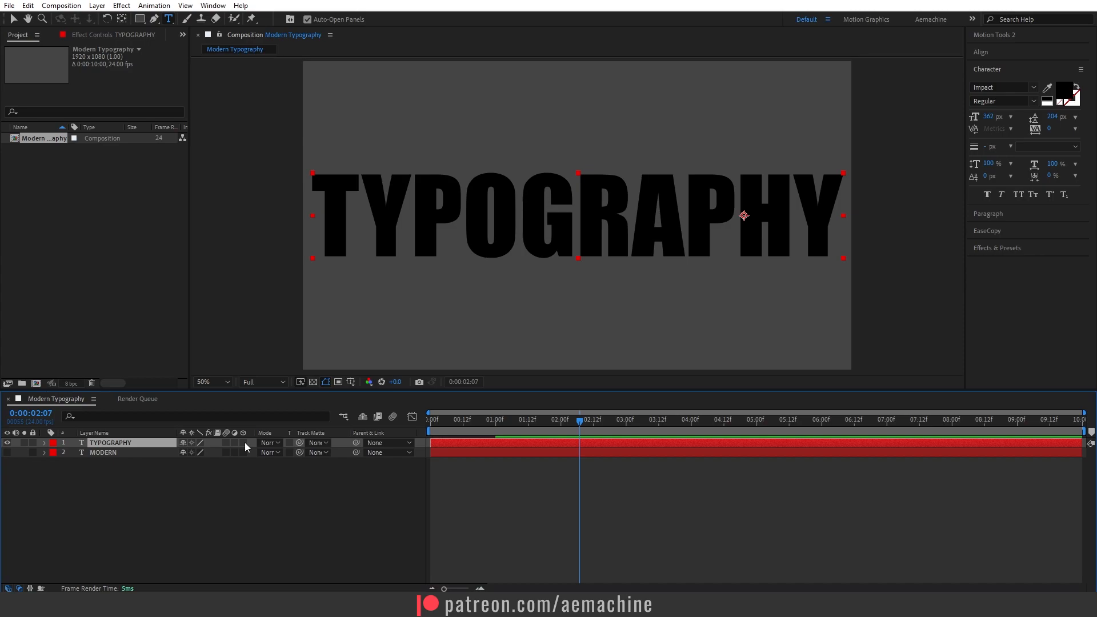
- Make the TYPOGRAPHY layer 3D and move its anchor point to the midpoint of its right edge
left_click(243, 443)
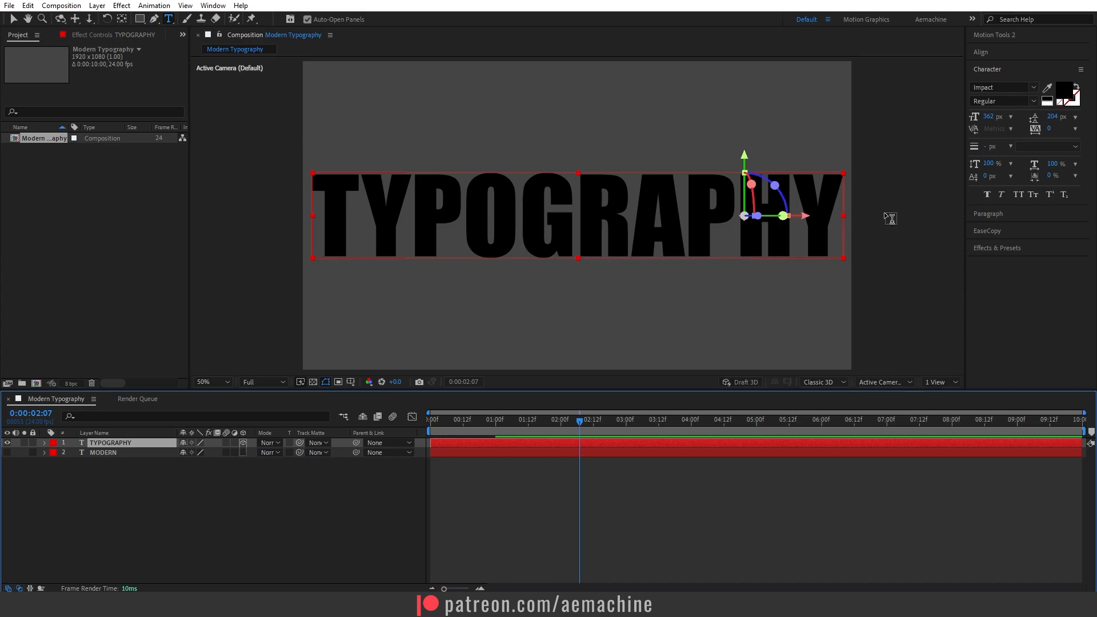
left_click(122, 19)
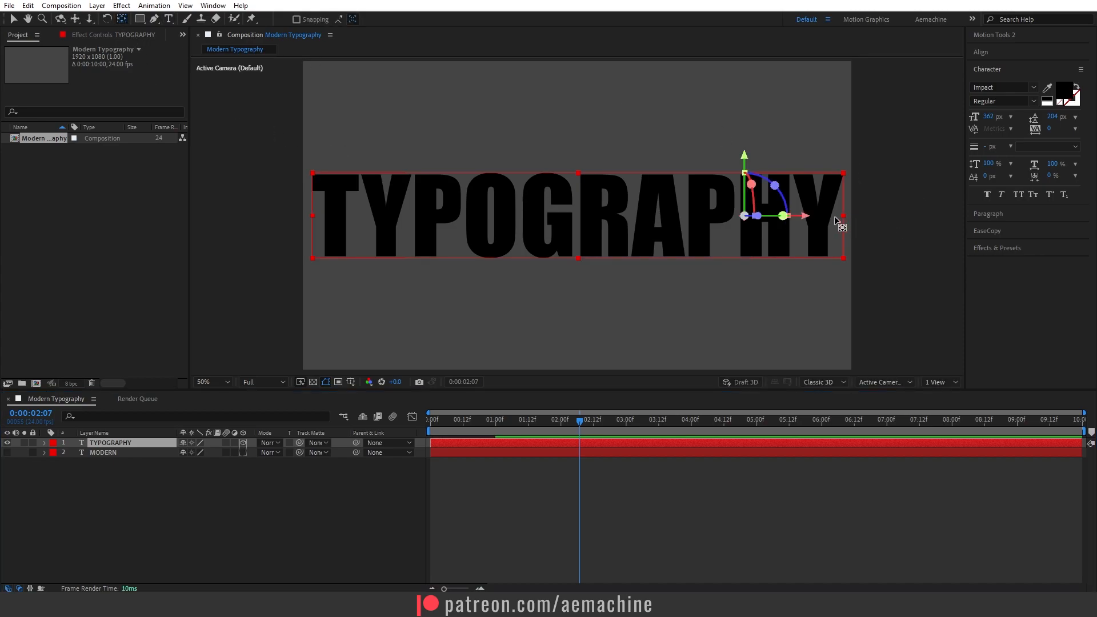
left_click_drag(808, 216, 862, 245)
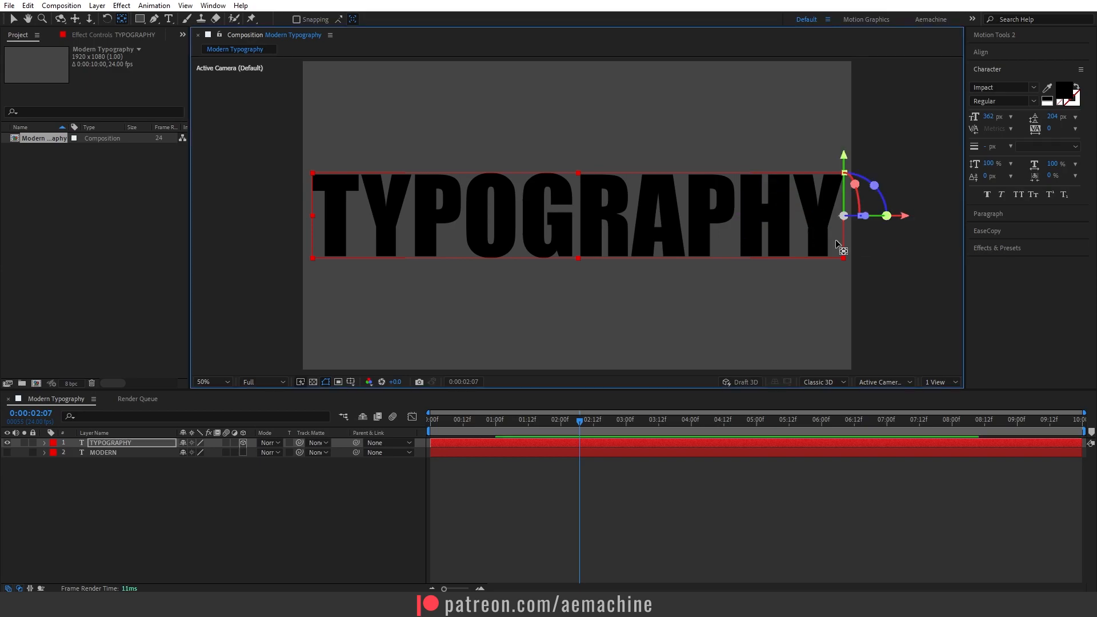
- Scale the TYPOGRAPHY layer uniformly to 70%
left_click(139, 444)
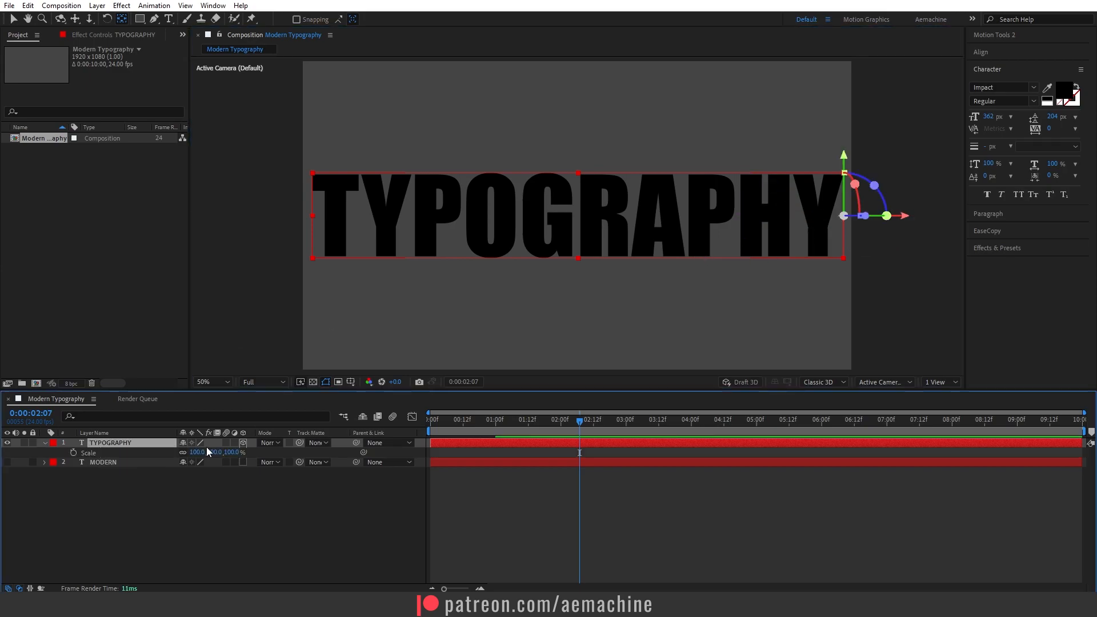
key("s")
left_click_drag(230, 452, 218, 452)
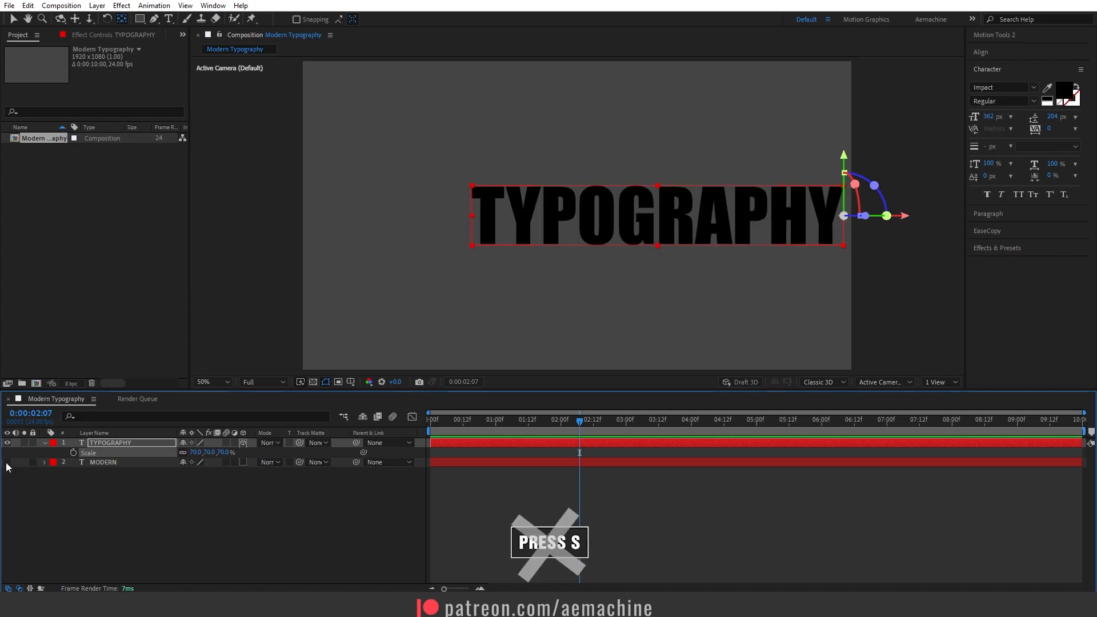
- Make the MODERN layer visible again and turn it into a 3D layer
left_click(7, 462)
left_click(114, 463)
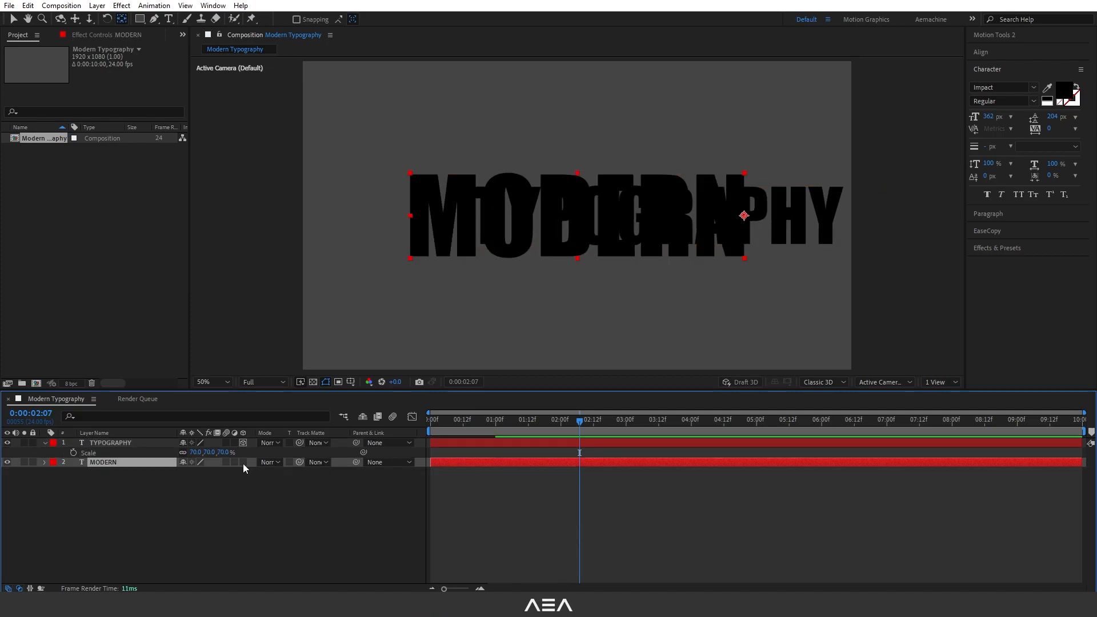
left_click(243, 462)
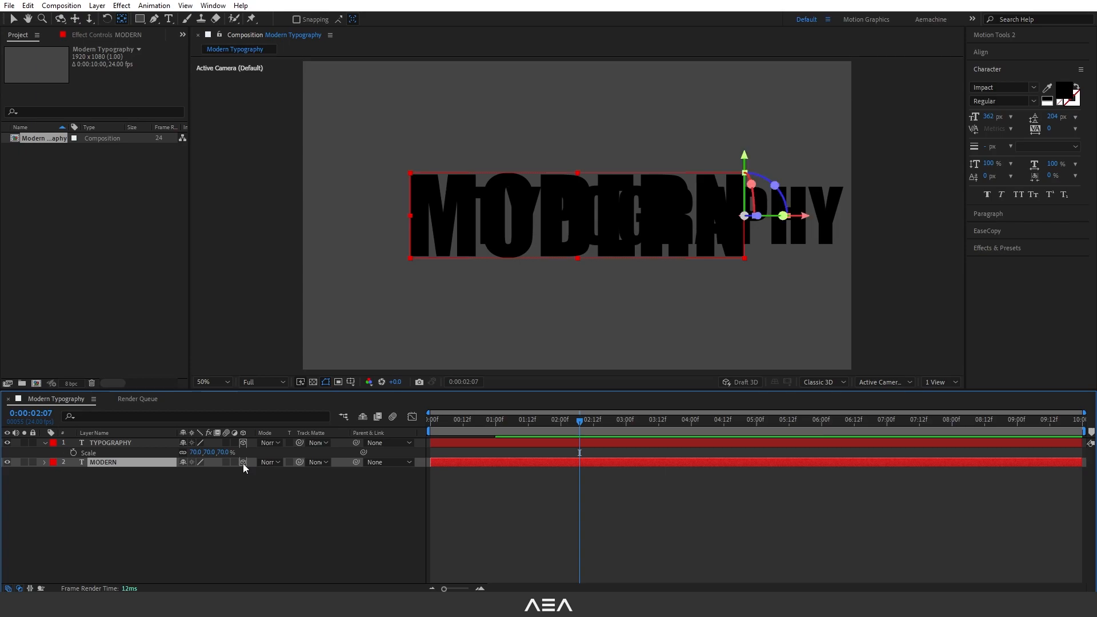
- Set MODERN's Y Rotation to -76° and slide it left until its right edge meets the start of TYPOGRAPHY
key("r")
left_click_drag(197, 491, 164, 492)
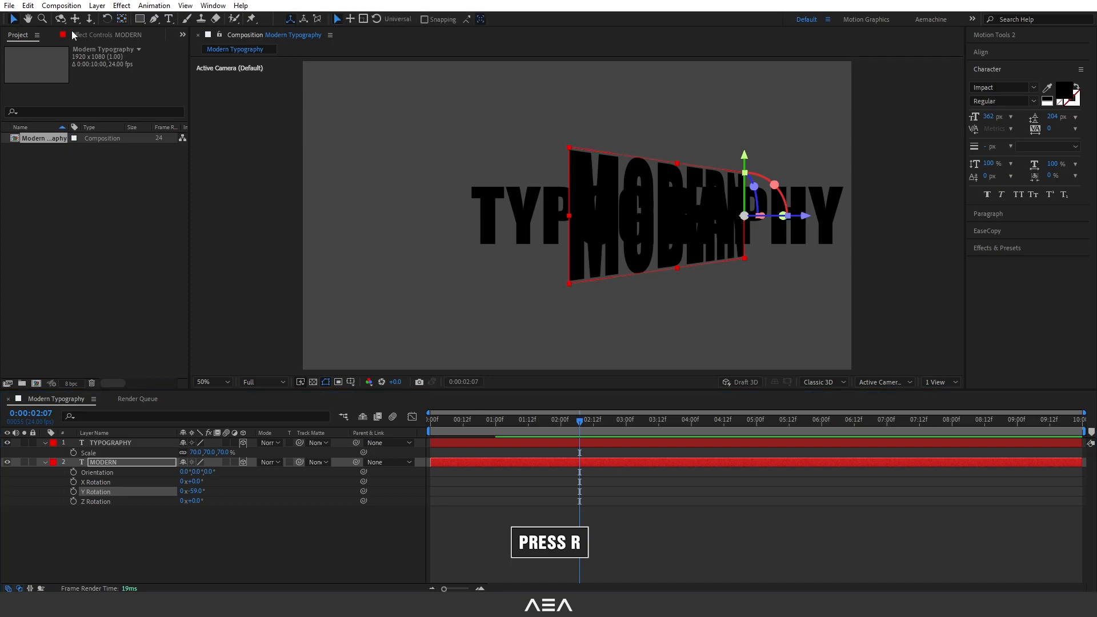
left_click_drag(804, 216, 594, 211)
left_click_drag(196, 492, 186, 492)
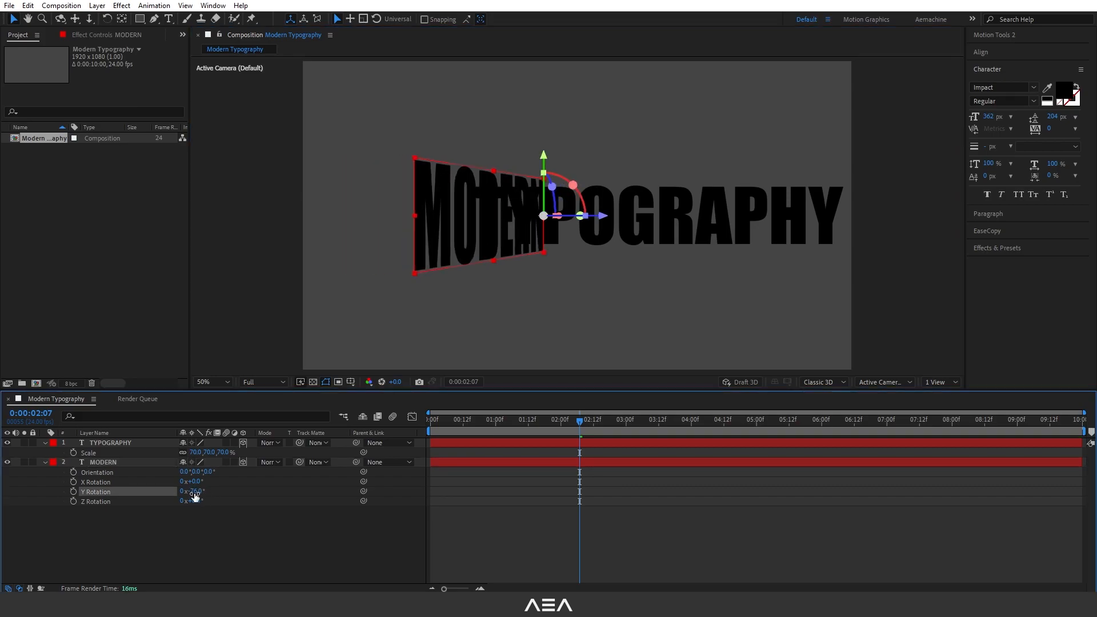
left_click_drag(577, 216, 504, 222)
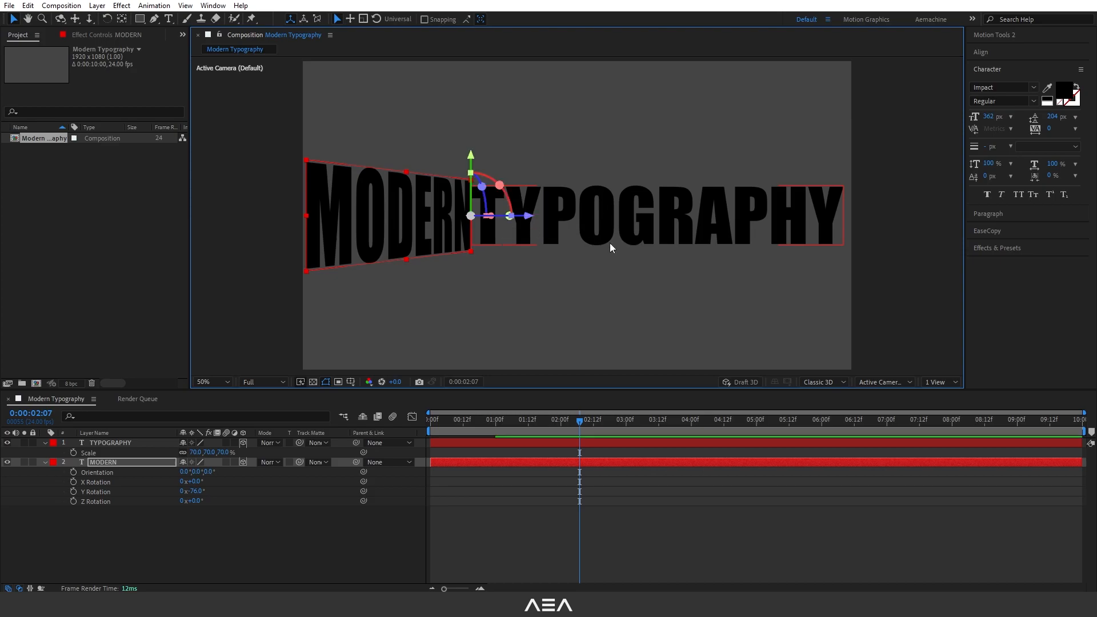
- Unlink TYPOGRAPHY's scale, stretch only its height to match MODERN's adjoining edge, and nudge it slightly right to leave a small gap
left_click(115, 446)
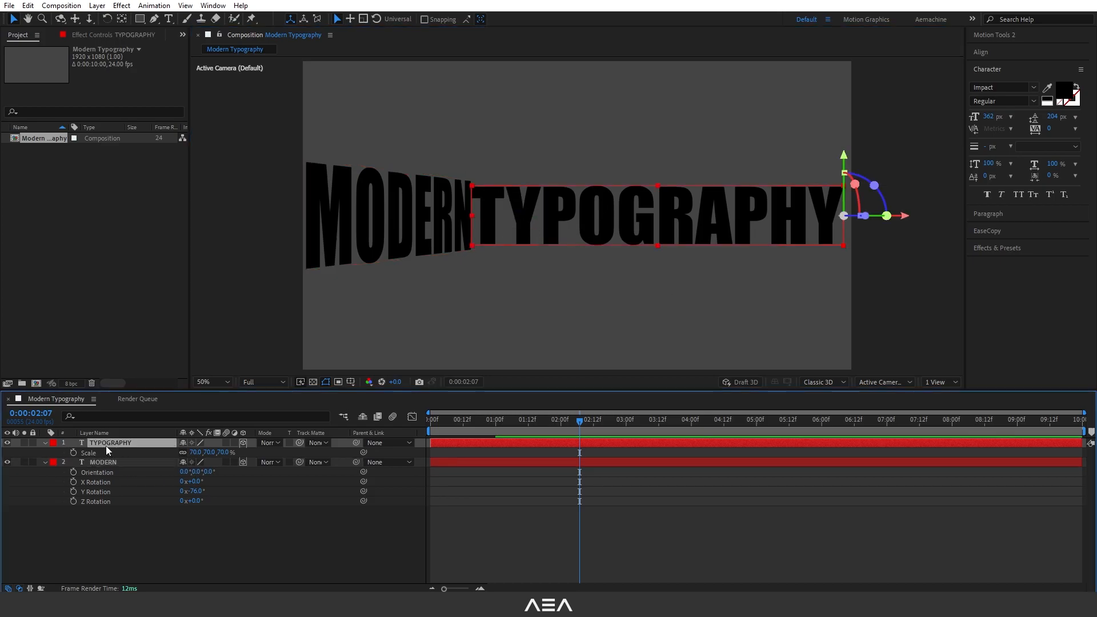
left_click(182, 452)
left_click_drag(210, 453, 221, 452)
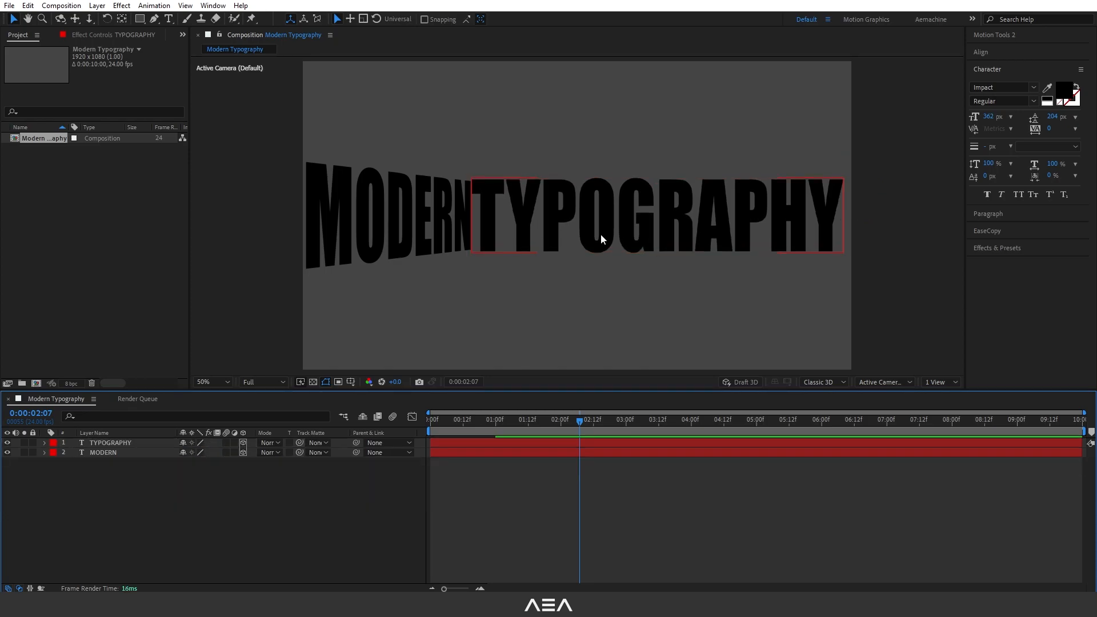
left_click(602, 234)
left_click_drag(904, 217, 911, 219)
left_click(631, 344)
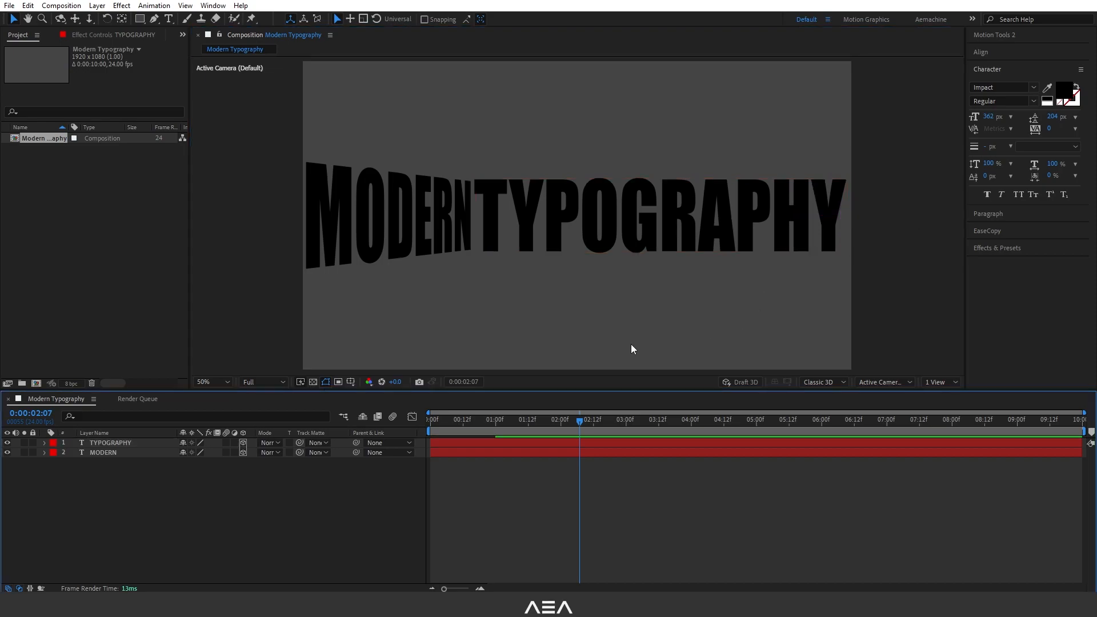
- Find the Fill effect and apply it to the TYPOGRAPHY layer
left_click(118, 443)
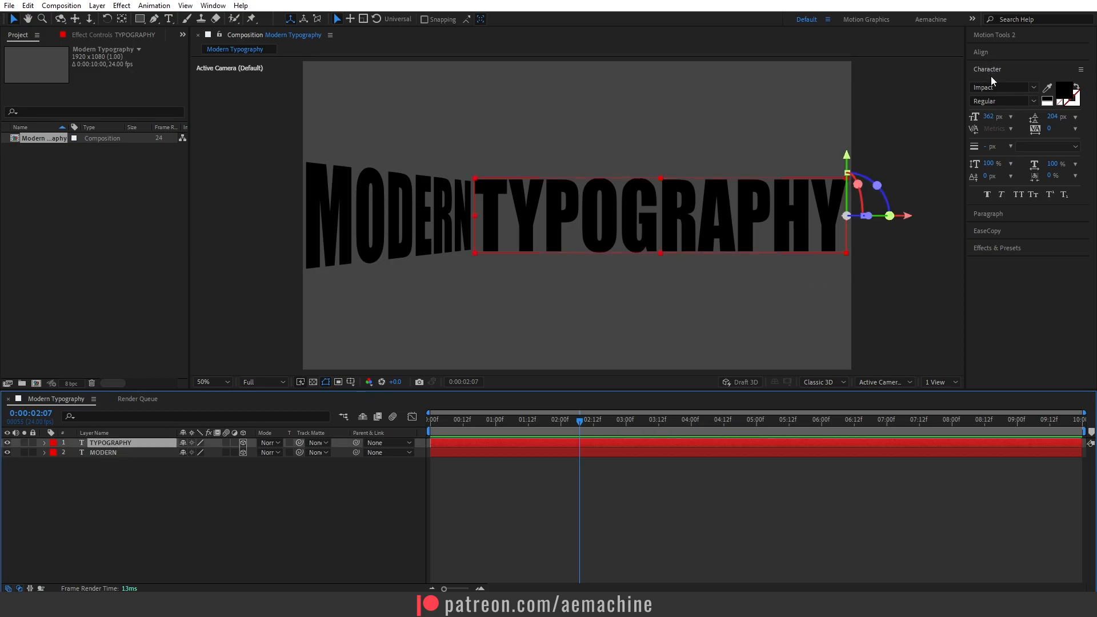
left_click(997, 248)
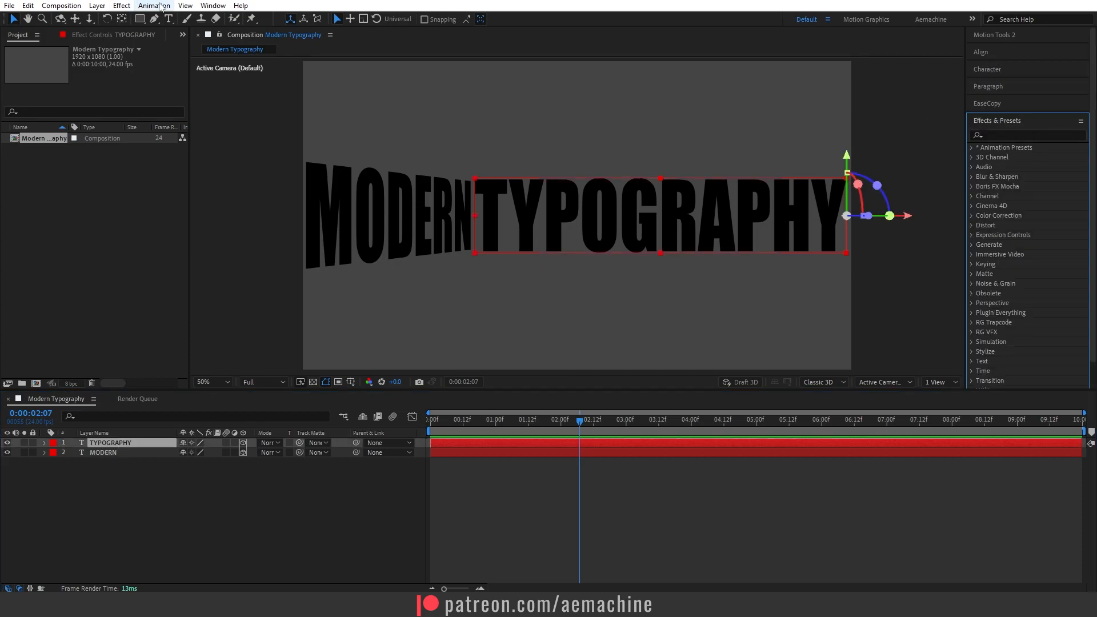
left_click(213, 5)
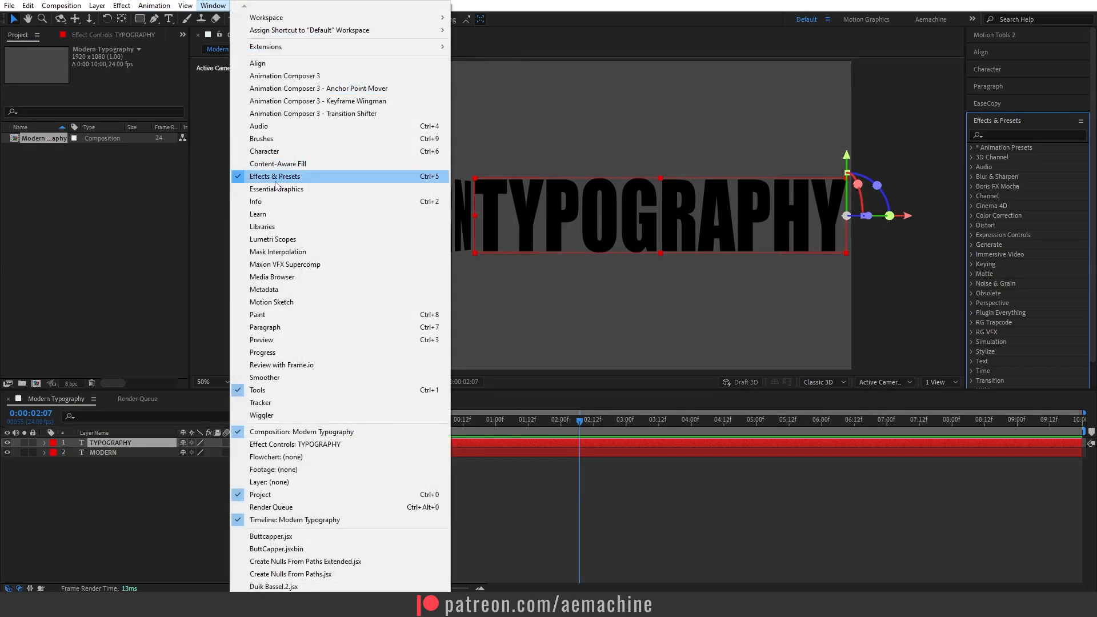
left_click(213, 5)
left_click(1005, 134)
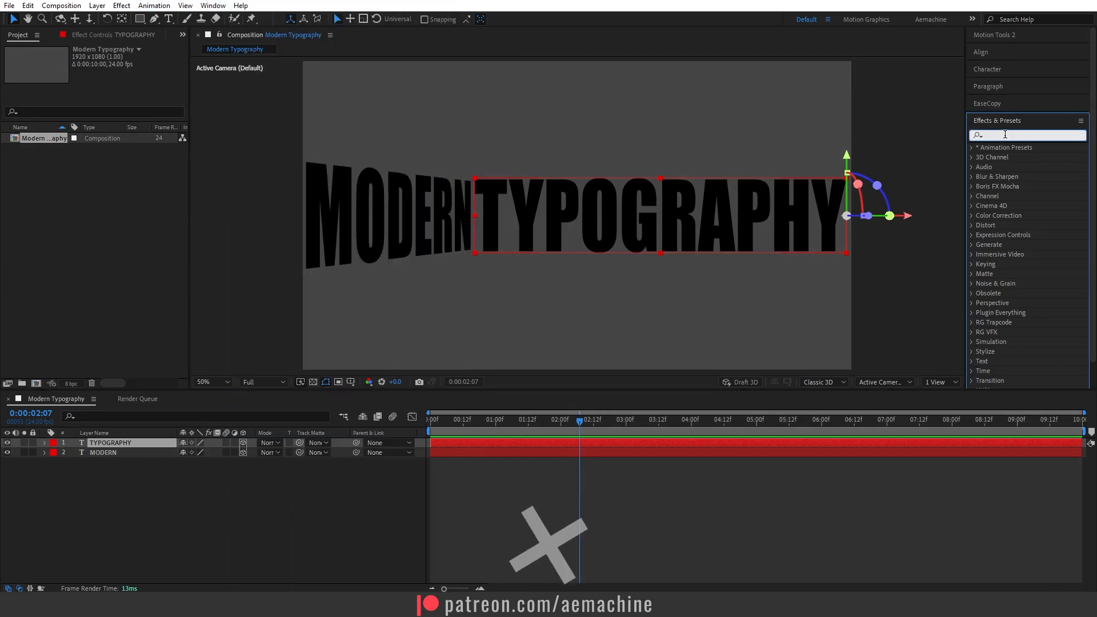
type("fill")
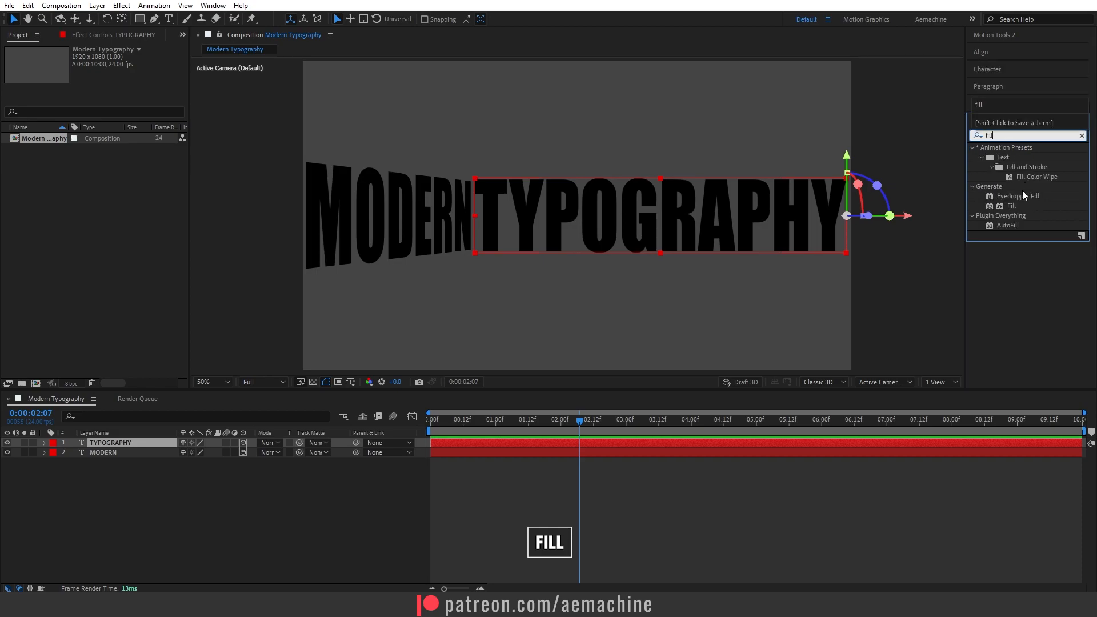
double_click(1011, 205)
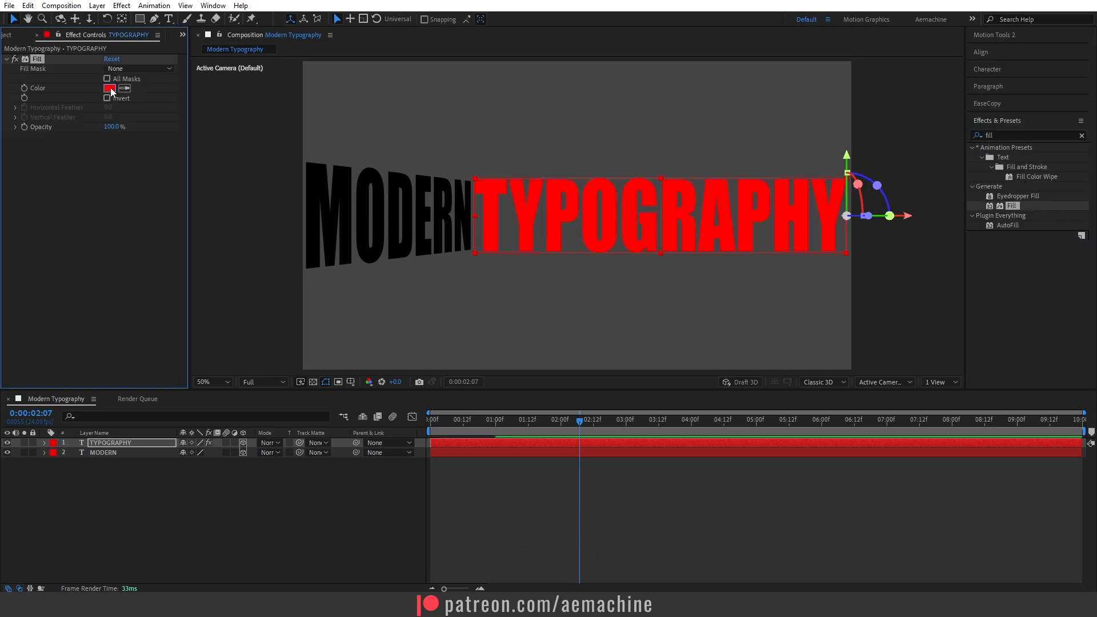
- Set TYPOGRAPHY's Fill color to the bright blue 0024FF
left_click(110, 88)
left_click_drag(200, 386, 202, 348)
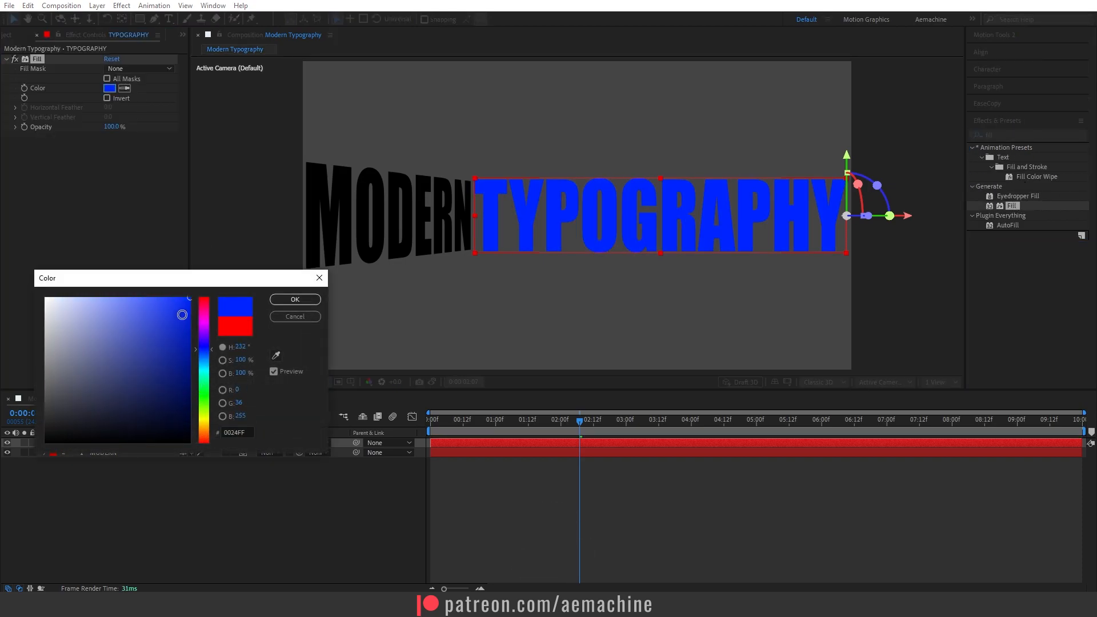
key("Return")
- Add a Drop Shadow effect to TYPOGRAPHY and set its direction to 110°
left_click(107, 442)
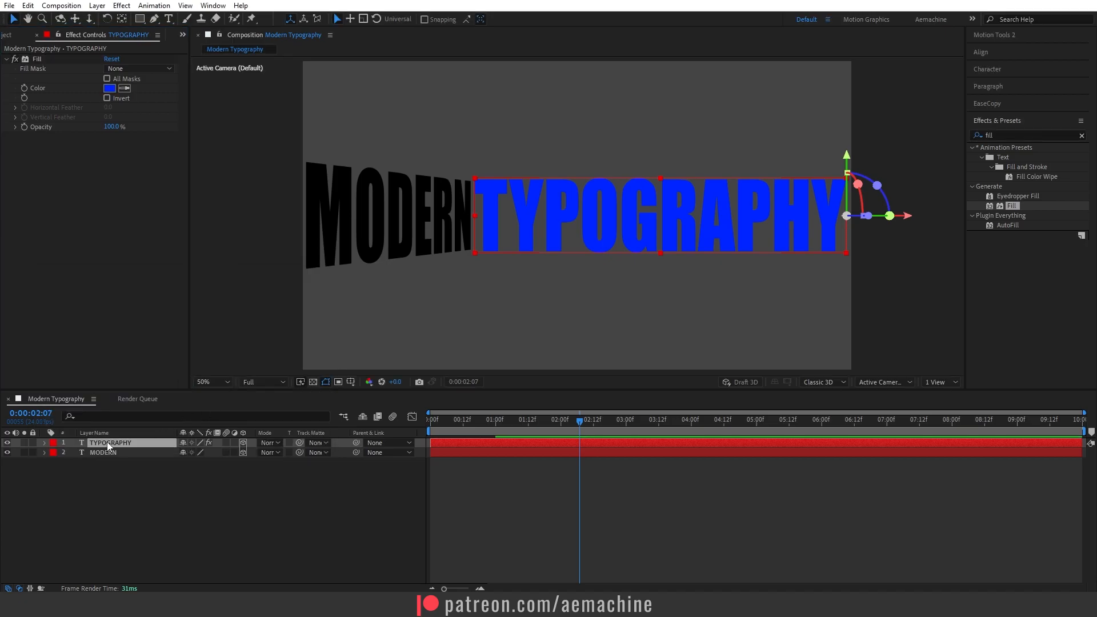
left_click(1003, 136)
type("drop sha")
double_click(1022, 186)
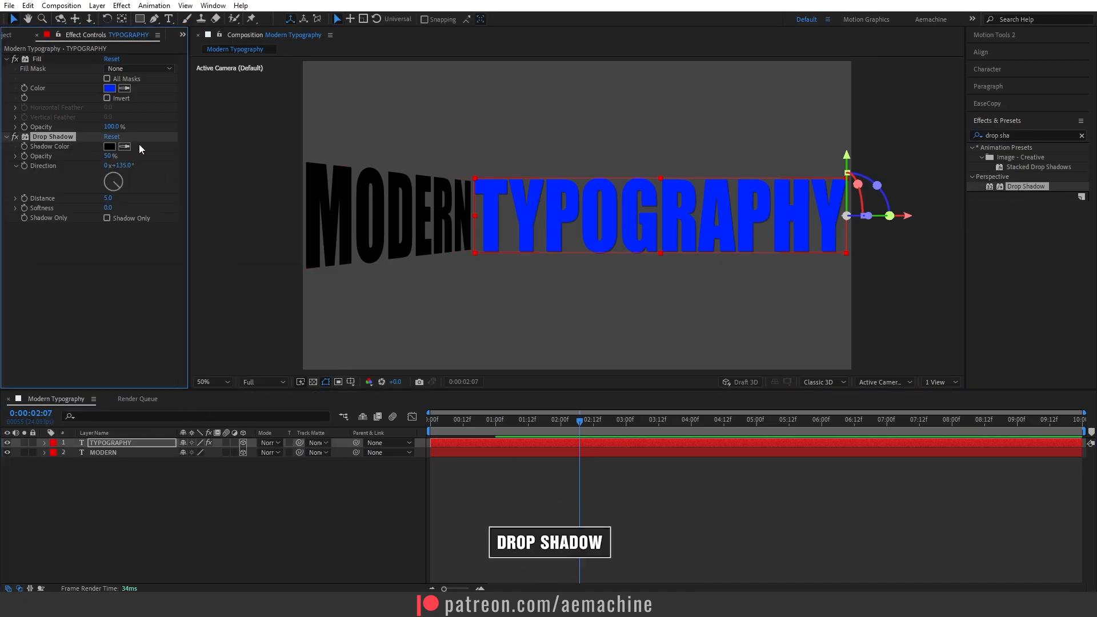
left_click(121, 166)
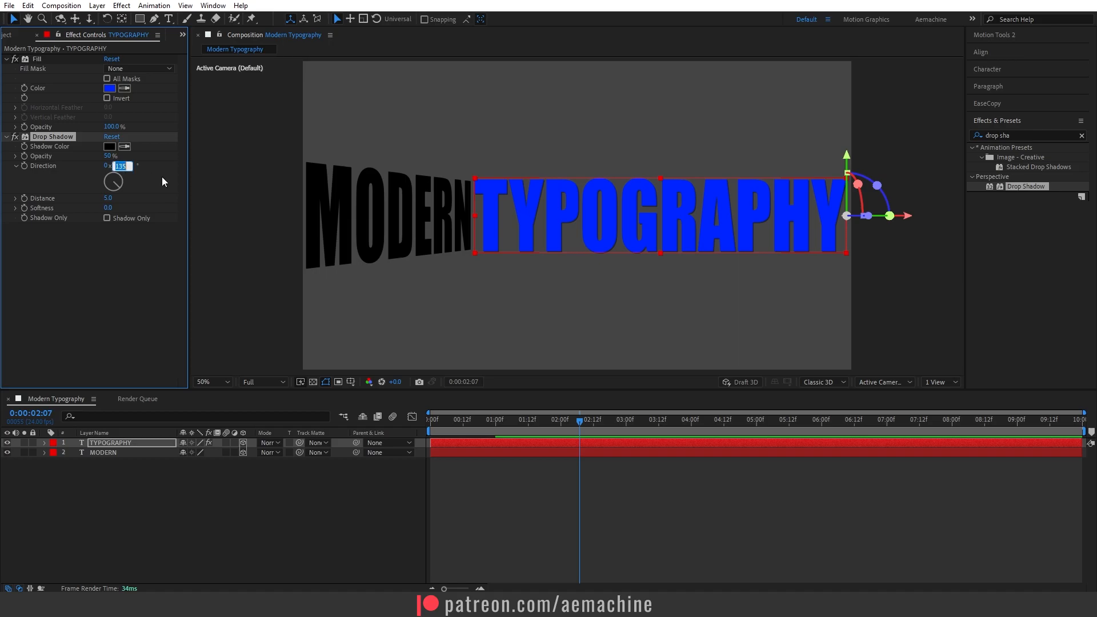
type("110")
key("Return")
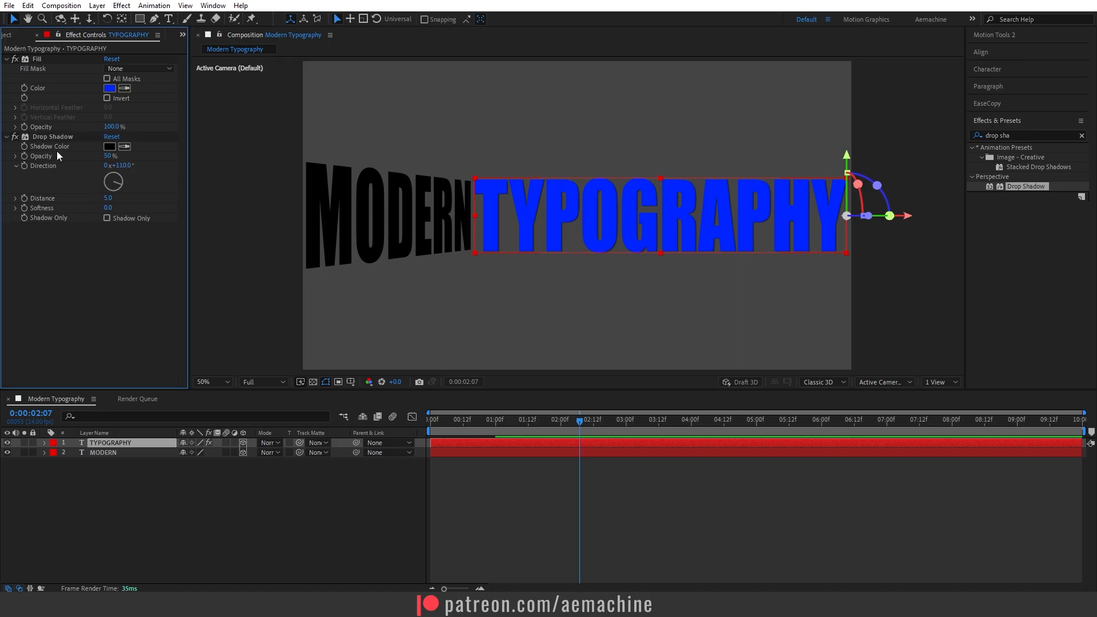
- Make TYPOGRAPHY's shadow color a slightly darker shade of the text's blue and set the shadow distance to 12
left_click(109, 88)
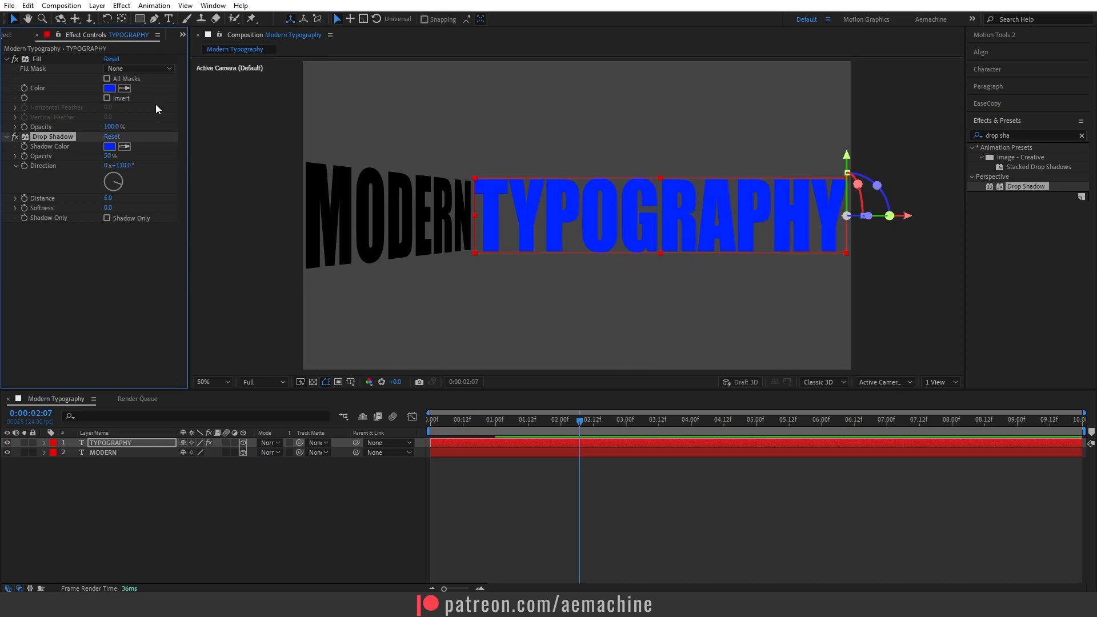
left_click(109, 147)
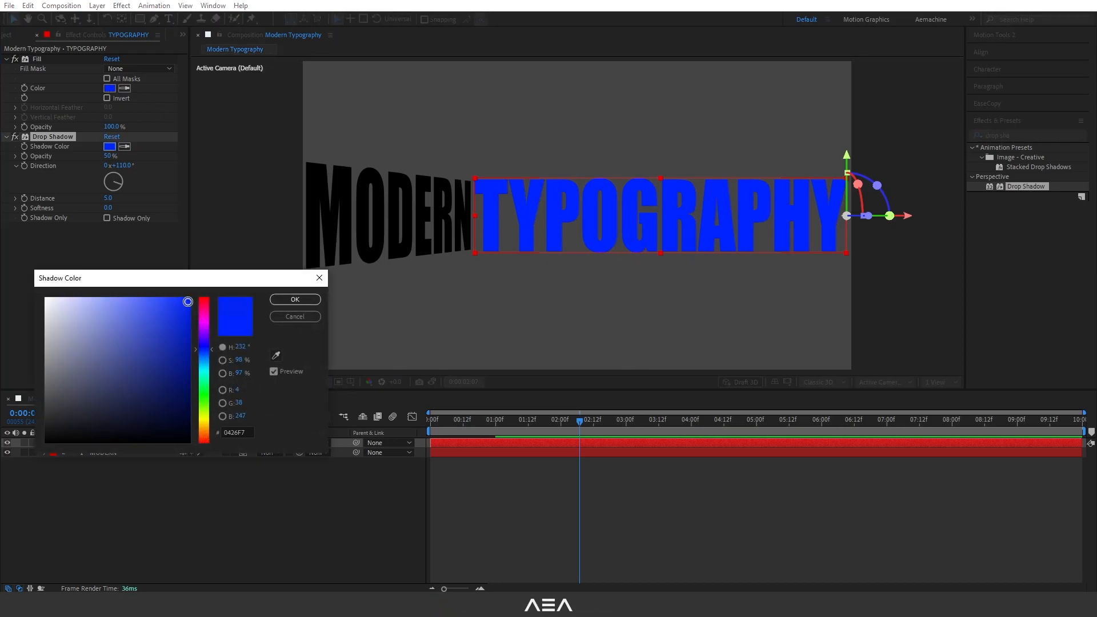
left_click_drag(189, 301, 190, 326)
key("Return")
left_click_drag(110, 201, 111, 199)
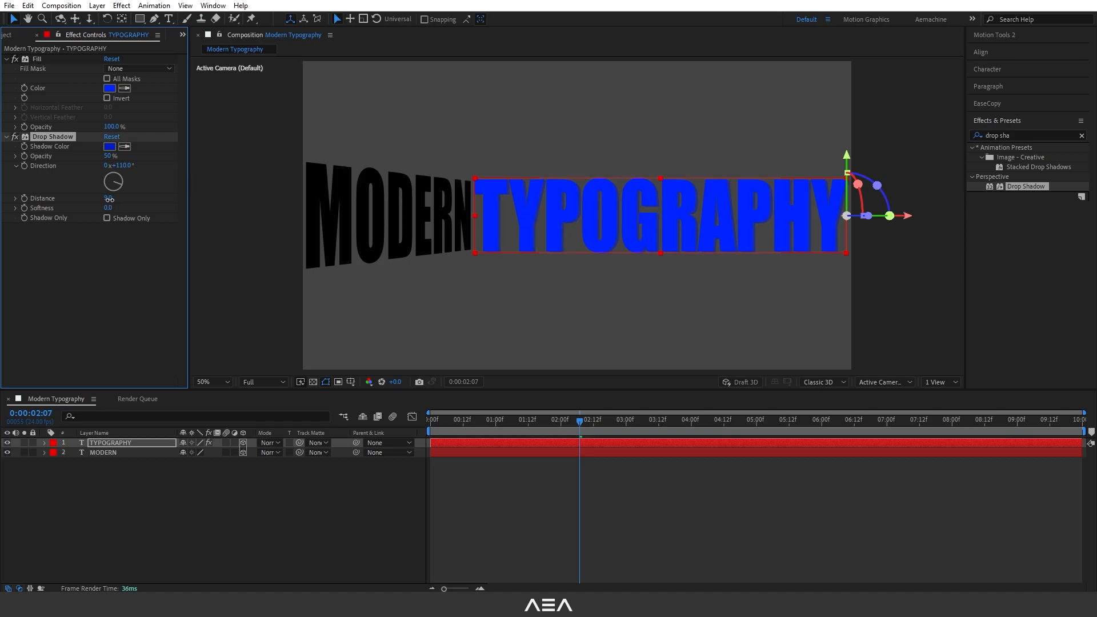
left_click_drag(109, 198, 111, 198)
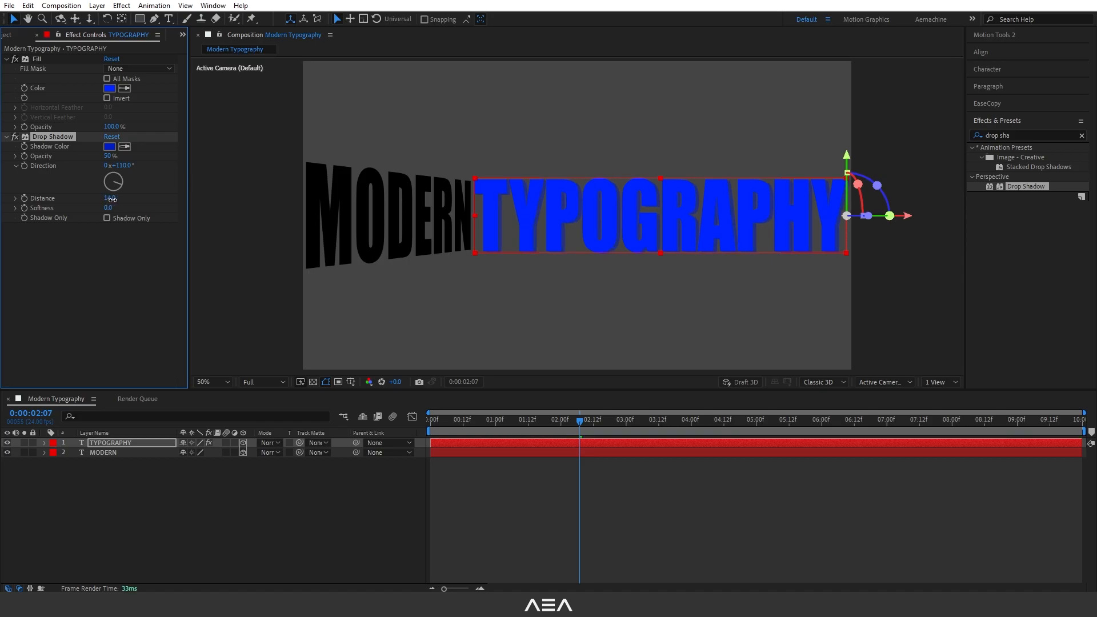
- Copy the Fill and Drop Shadow effects from TYPOGRAPHY onto MODERN and set MODERN's shadow direction to 274°
left_click(38, 59)
left_click(49, 136)
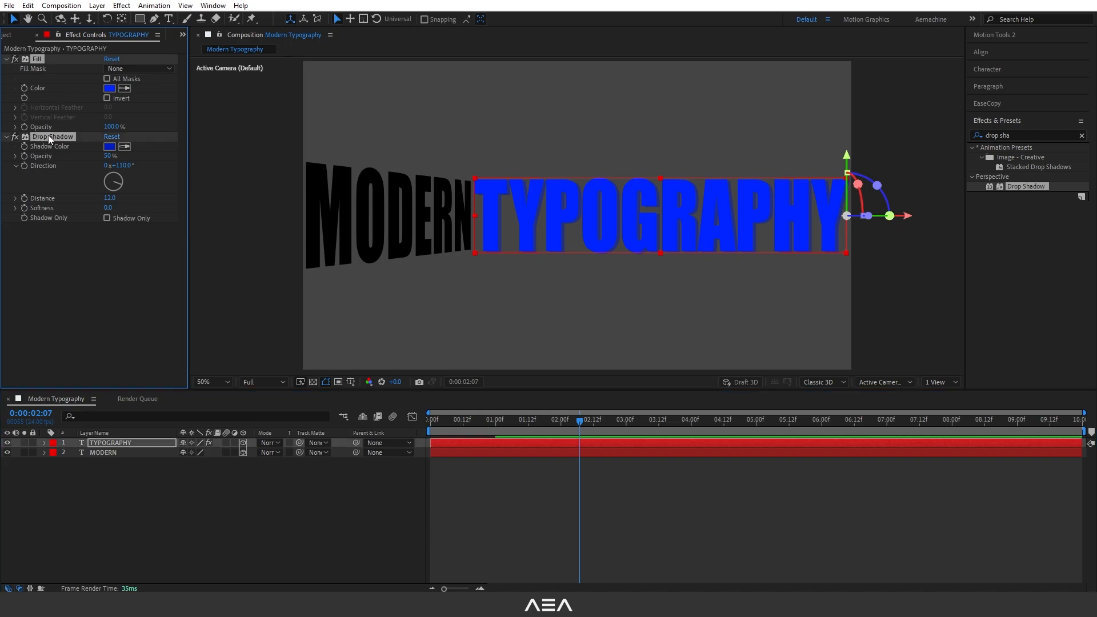
key("ctrl+c")
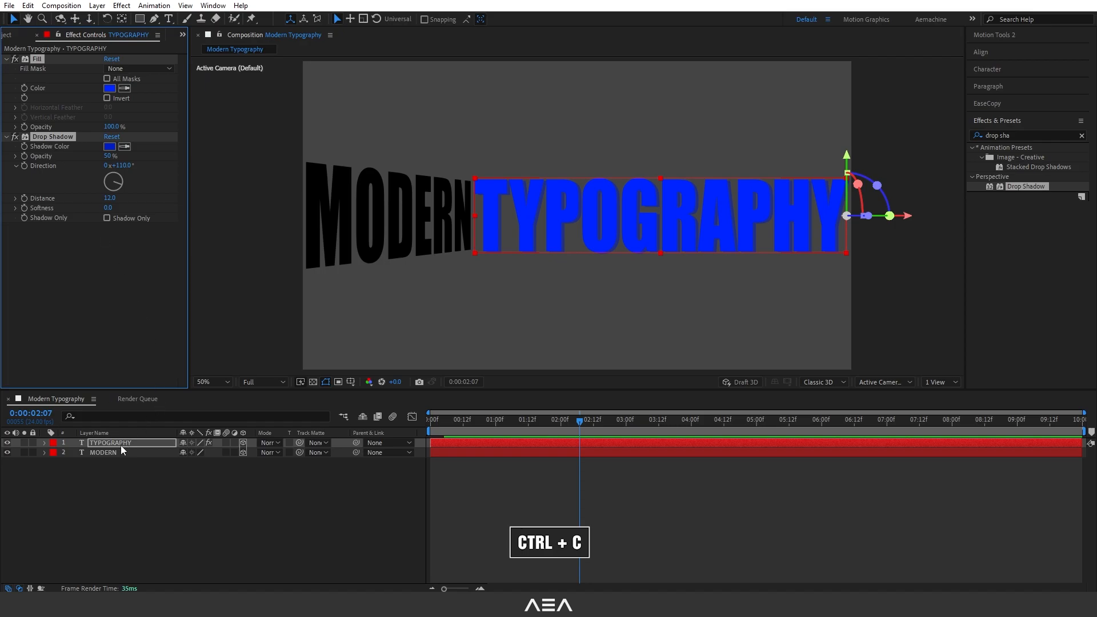
left_click(100, 453)
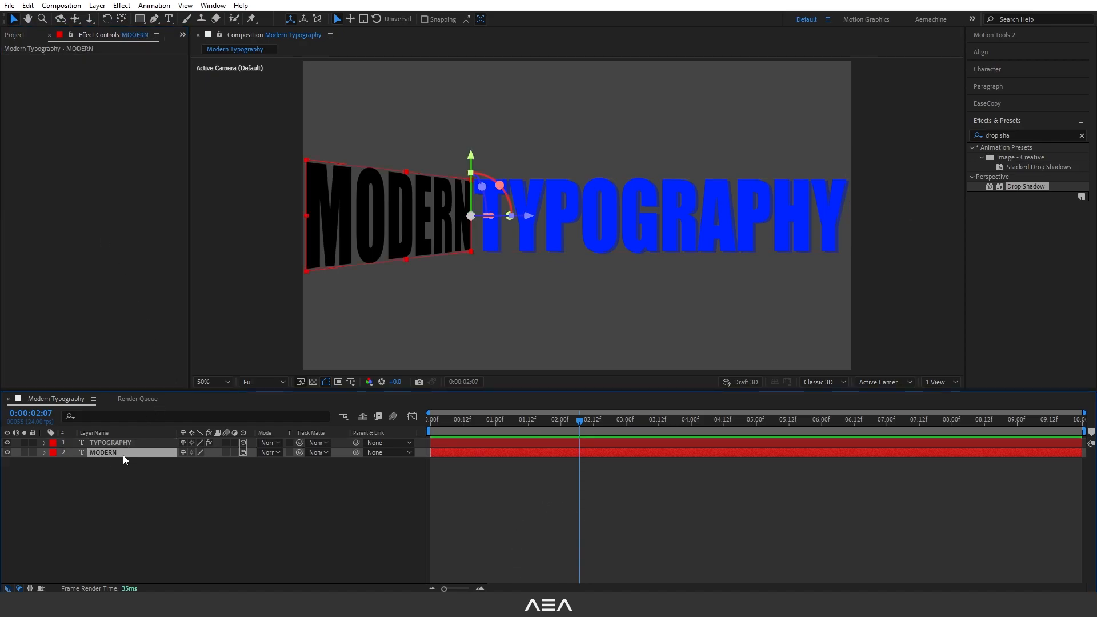
key("ctrl+v")
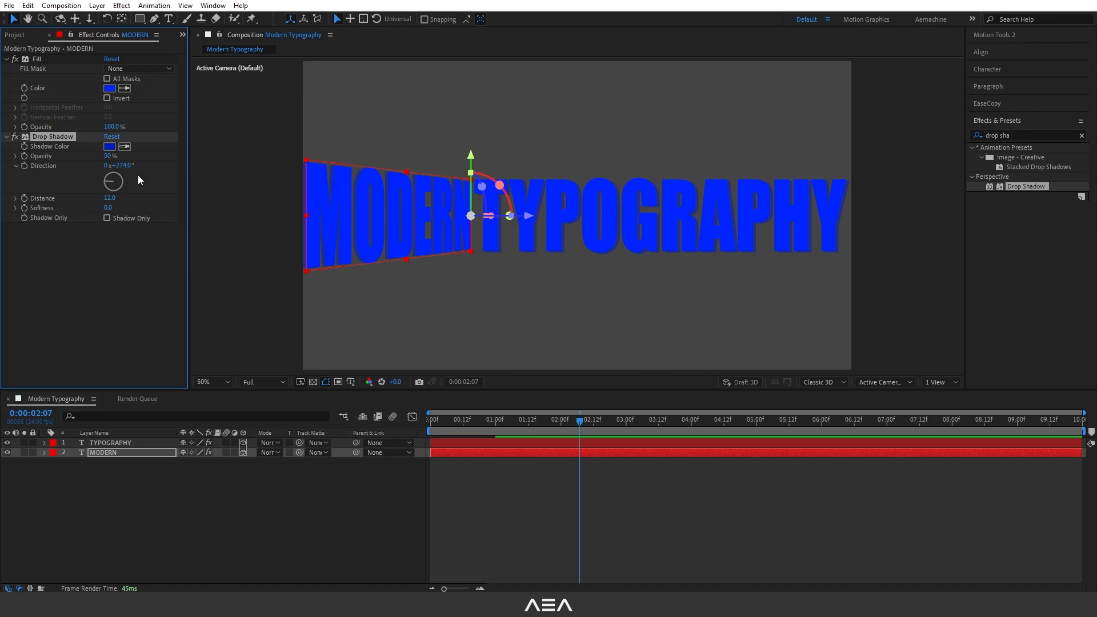
- Change MODERN's Fill color to pure red
left_click(109, 88)
left_click(207, 297)
key("Return")
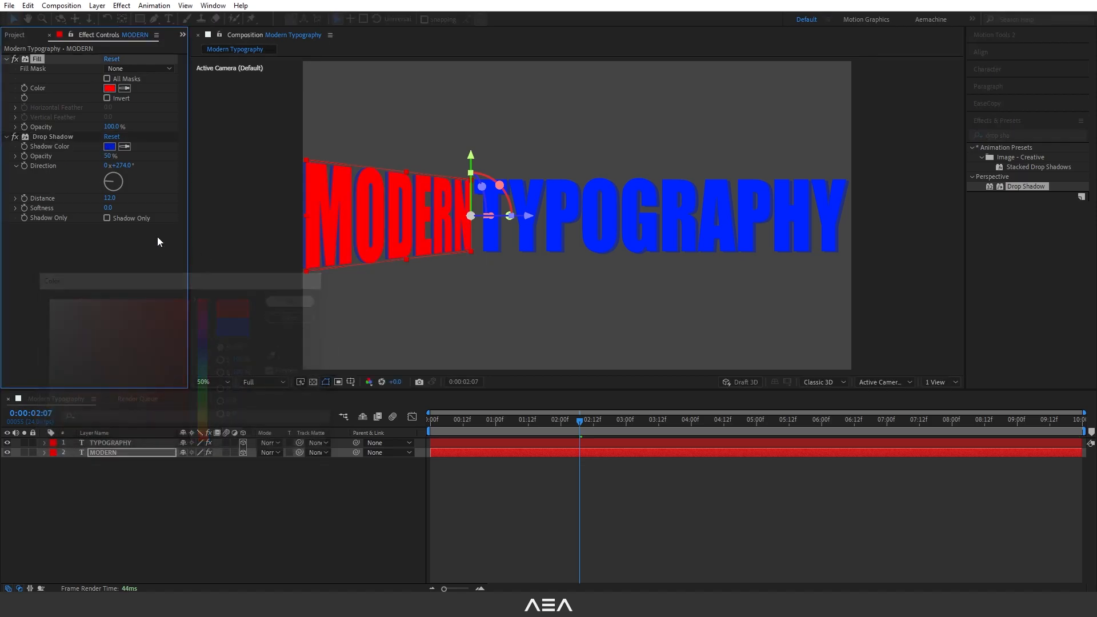
- Match MODERN's shadow color to its red fill and darken it slightly
left_click(122, 146)
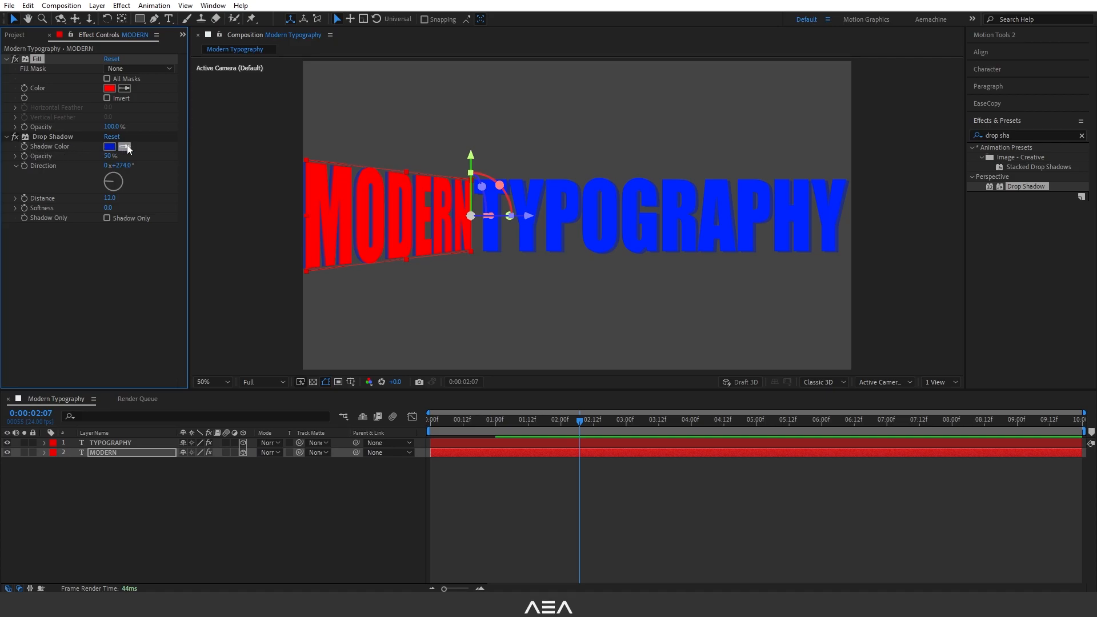
left_click(110, 88)
left_click(112, 148)
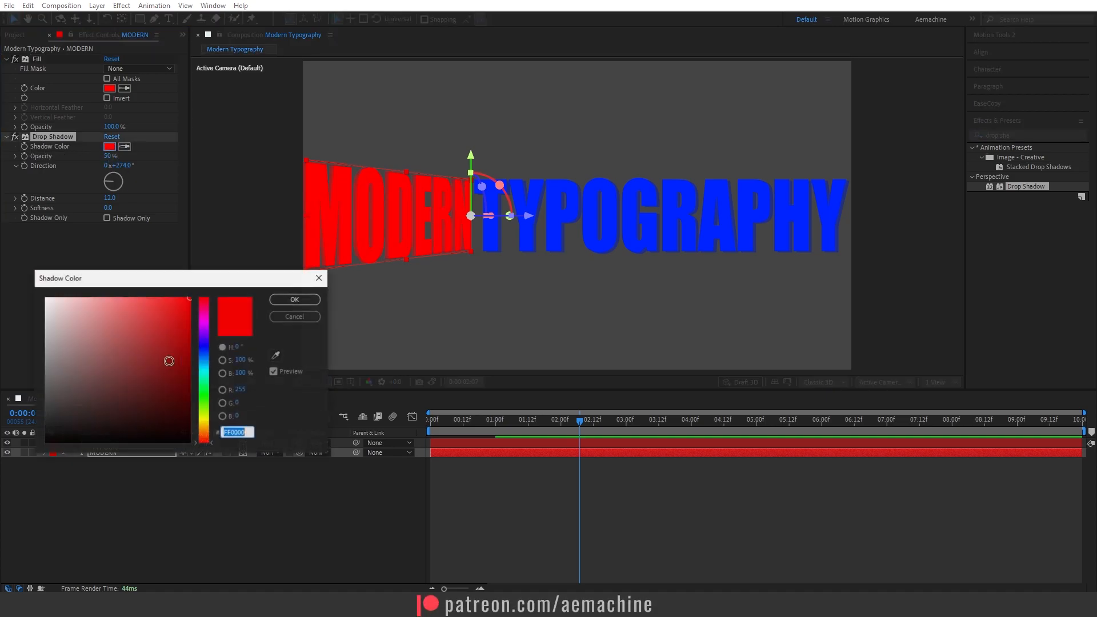
left_click_drag(187, 299, 195, 310)
left_click_drag(195, 310, 196, 314)
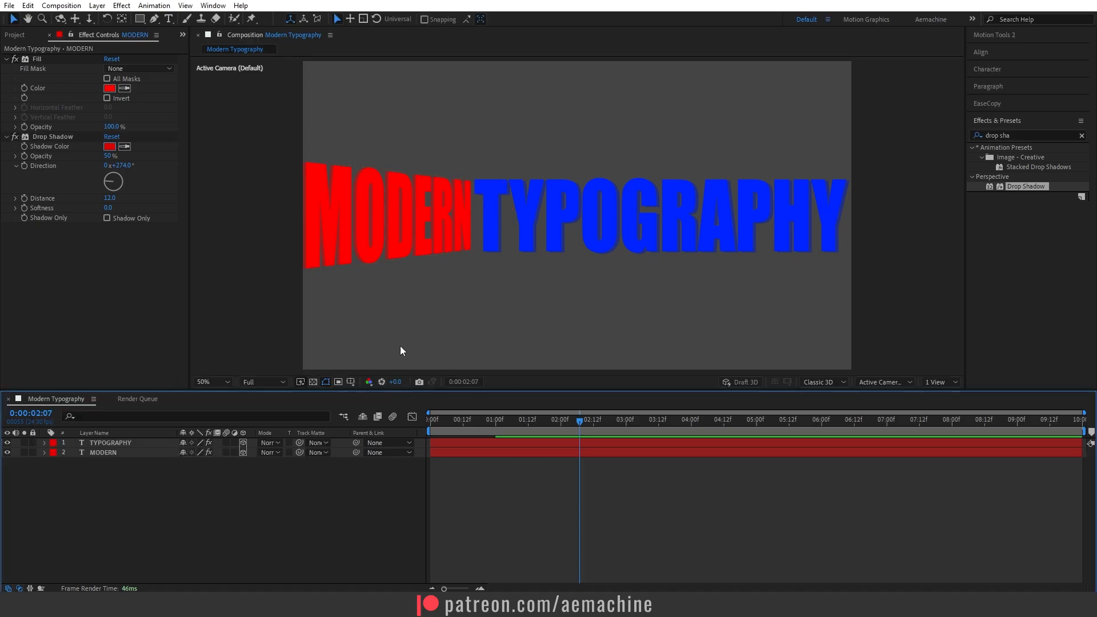
- Preview the reveal and shift the TYPOGRAPHY layer in time so it starts about 20 frames in
scroll(601, 275, "down", 1)
scroll(601, 273, "up", 1)
left_click_drag(443, 419, 395, 424)
key("h")
key("space")
key("space")
left_click(105, 444)
left_click_drag(454, 448, 498, 445)
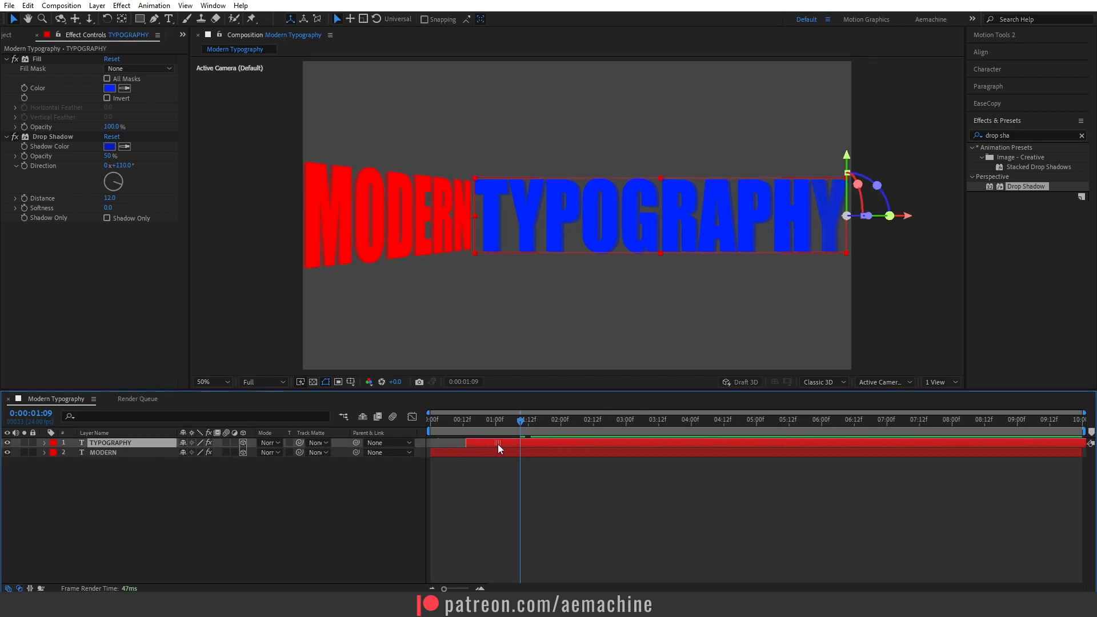
left_click_drag(431, 422, 481, 422)
left_click_drag(498, 444, 625, 437)
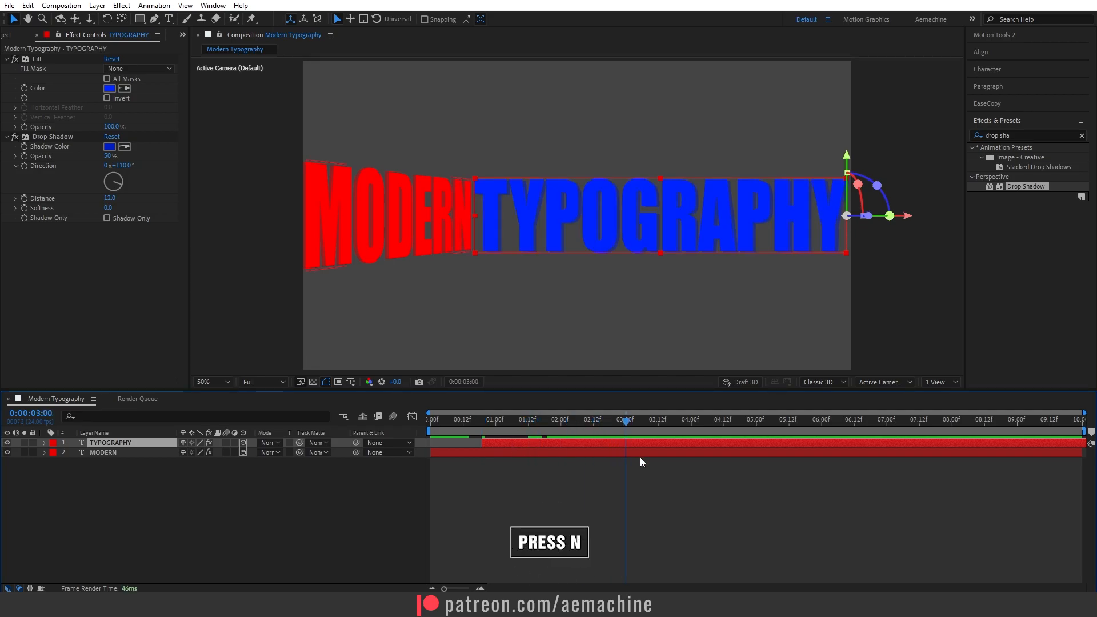
- End the work area at 3 seconds and play the animation from the beginning
key("n")
key("Home")
key("space")
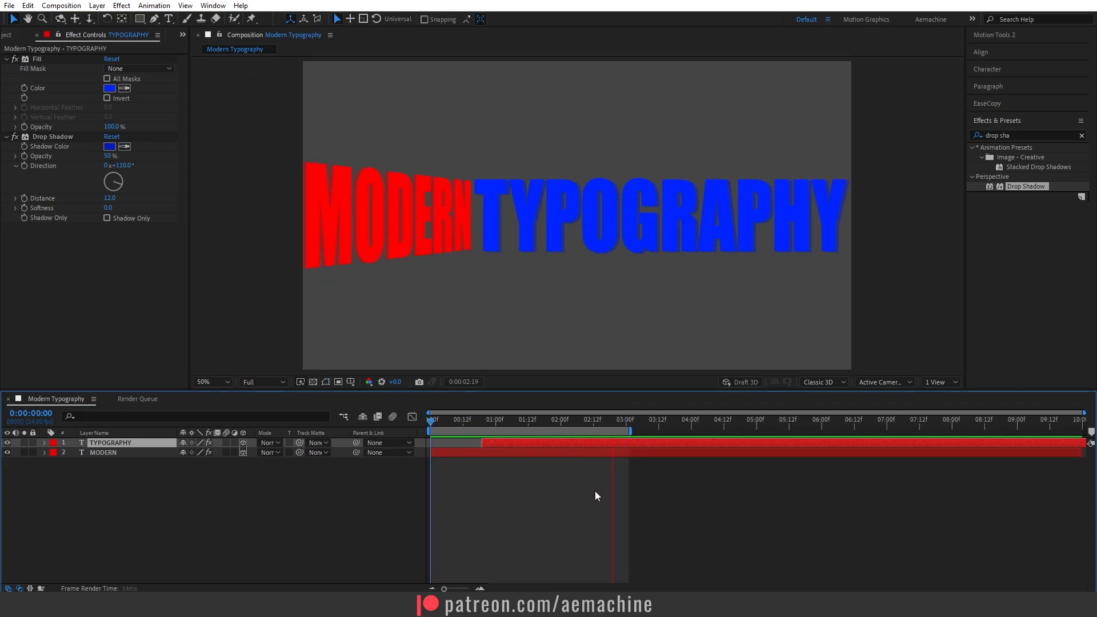
key("space")
- Draw a rectangle shape covering the whole word TYPOGRAPHY and extending past the frame edge, filled with blue sampled from its letters
left_click(143, 485)
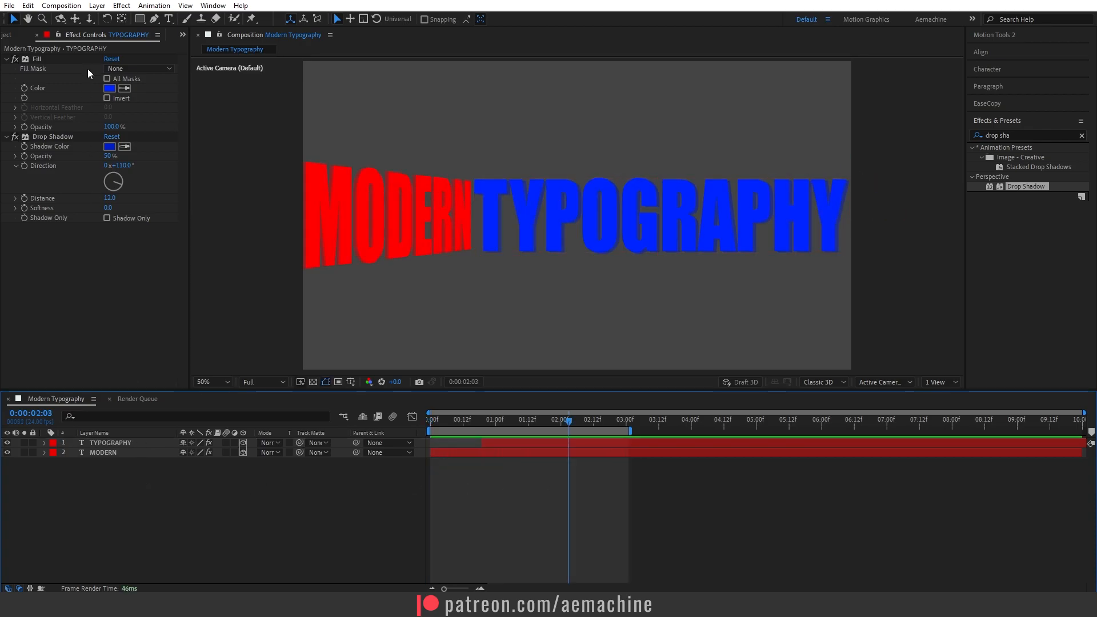
left_click(139, 18)
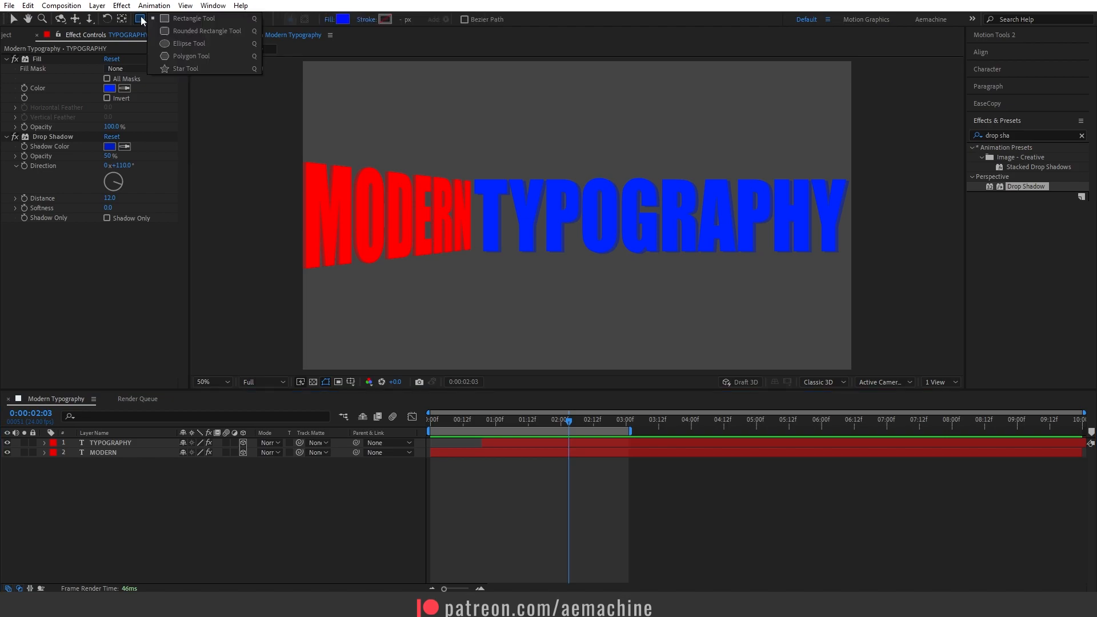
left_click(176, 19)
left_click(343, 19)
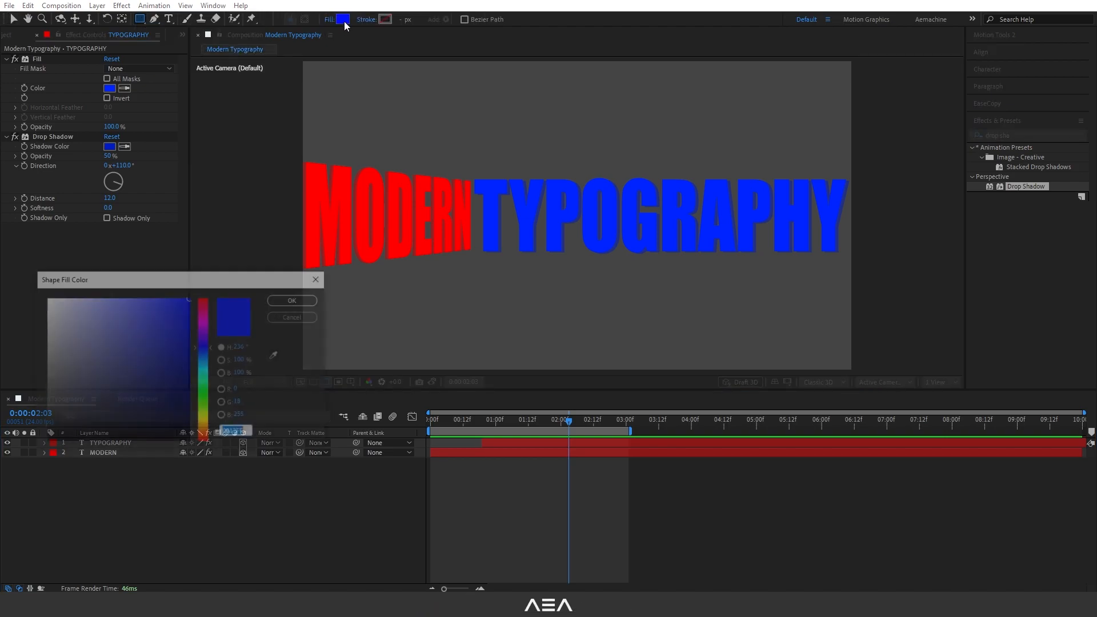
left_click(276, 355)
left_click(561, 191)
key("Return")
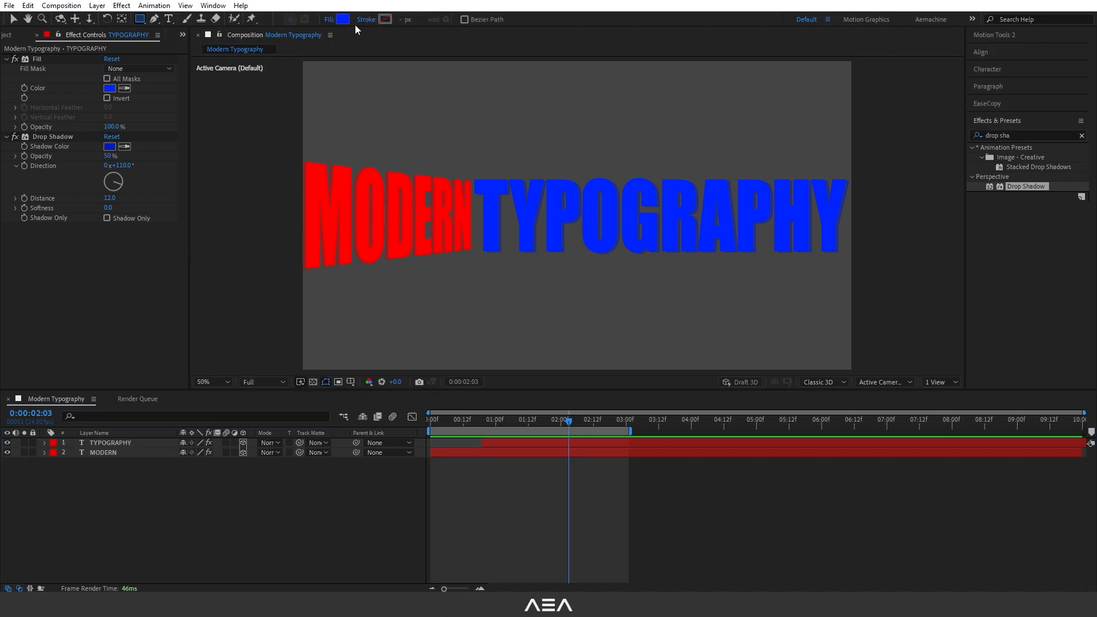
mouse_move(471, 163)
left_mouse_down()
mouse_move(718, 250)
mouse_move(881, 266)
left_mouse_up()
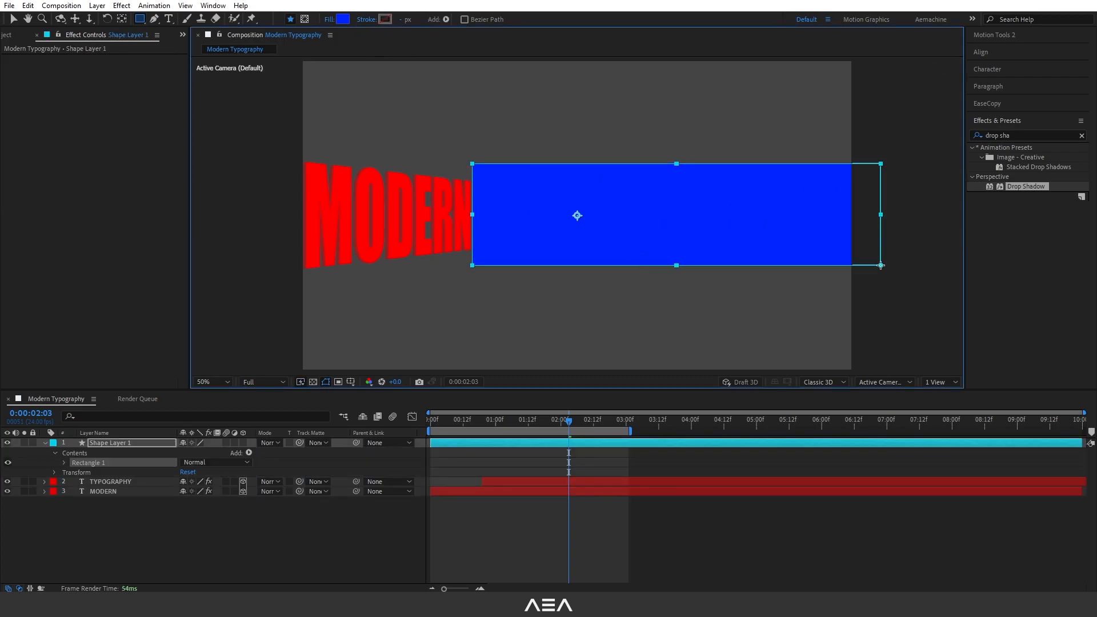
- Rename the new shape layer to Typography Fill
left_click(115, 446)
key("Return")
type("Typography Fill")
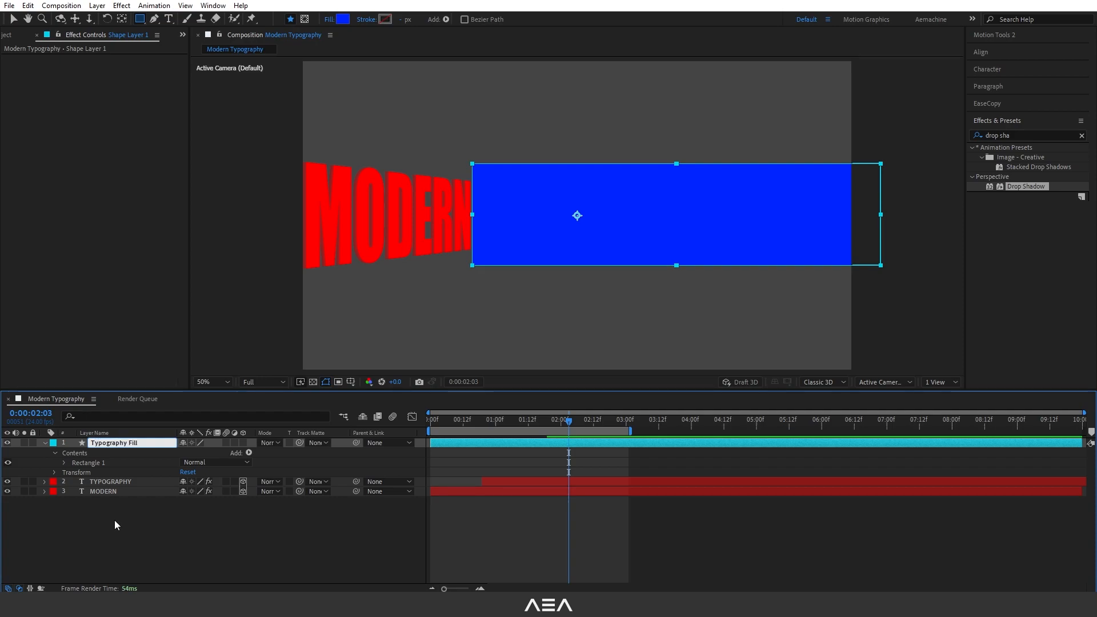
key("Return")
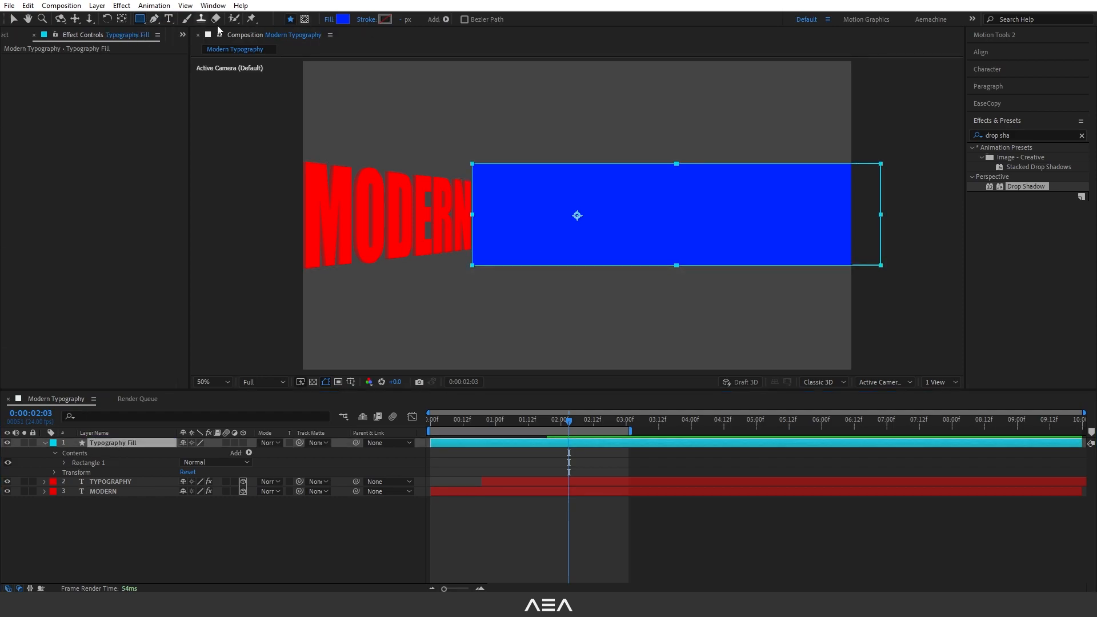
- Draw a rectangular mask on Typography Fill that keeps only the part from the letter G to past the frame edge
left_click(304, 18)
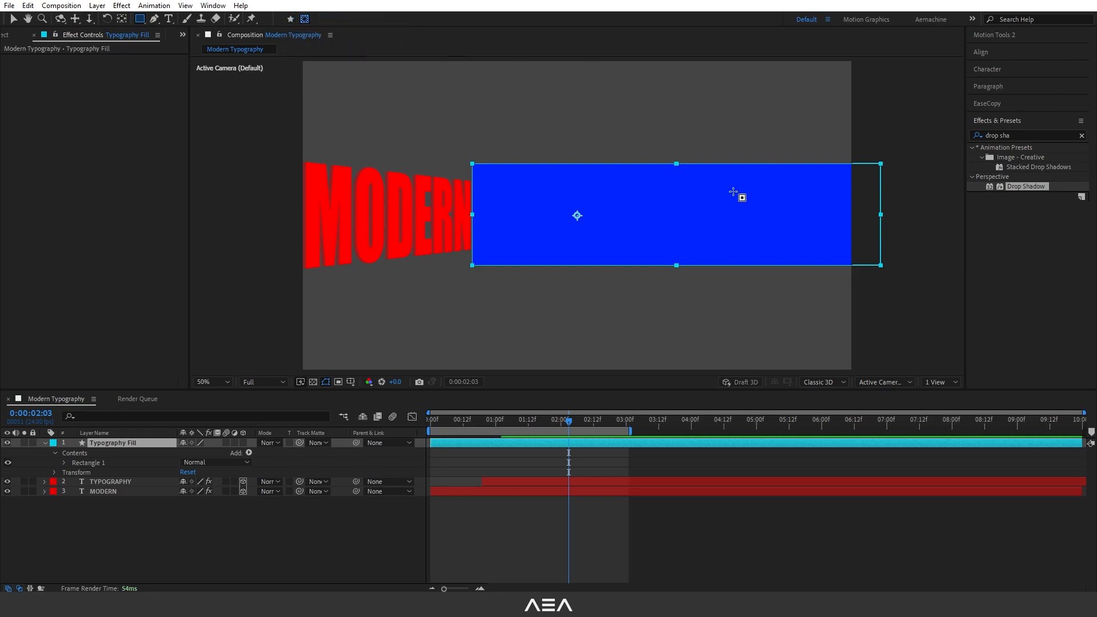
mouse_move(638, 140)
left_mouse_down()
mouse_move(780, 257)
mouse_move(918, 282)
left_mouse_up()
left_click(113, 443)
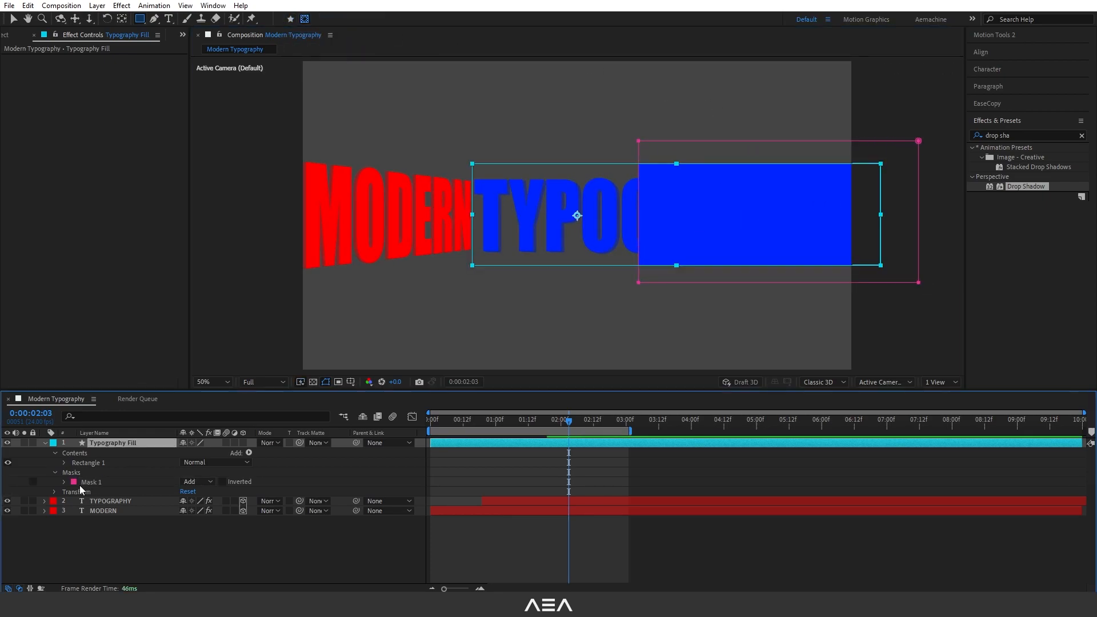
- Set the Typography Fill mask to Subtract and use that layer as the track matte for TYPOGRAPHY
left_click(199, 482)
left_click(209, 522)
left_click(299, 503)
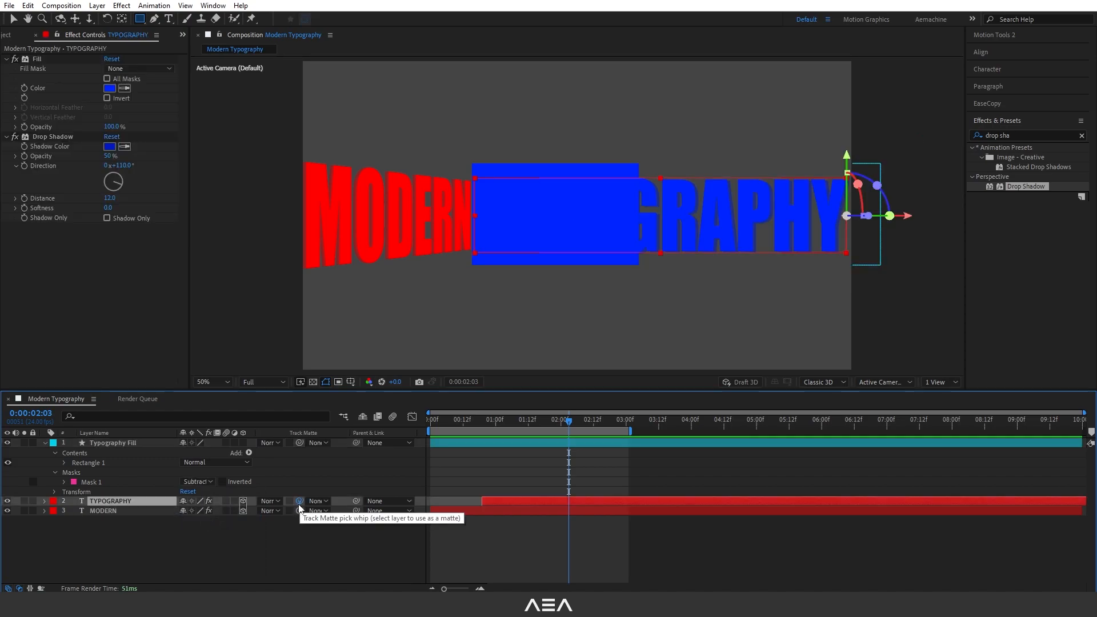
left_click_drag(299, 506, 109, 445)
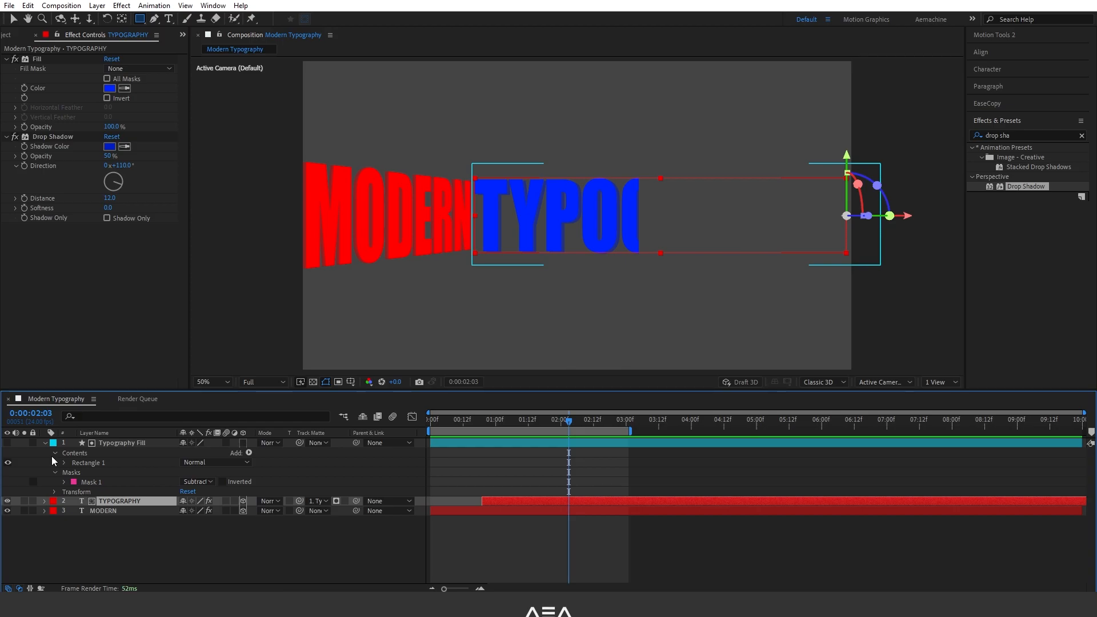
- Apply CC Radial Fast Blur to Typography Fill with Amount 98, Zoom set to Brightest and Center at 967, 540
left_click(120, 443)
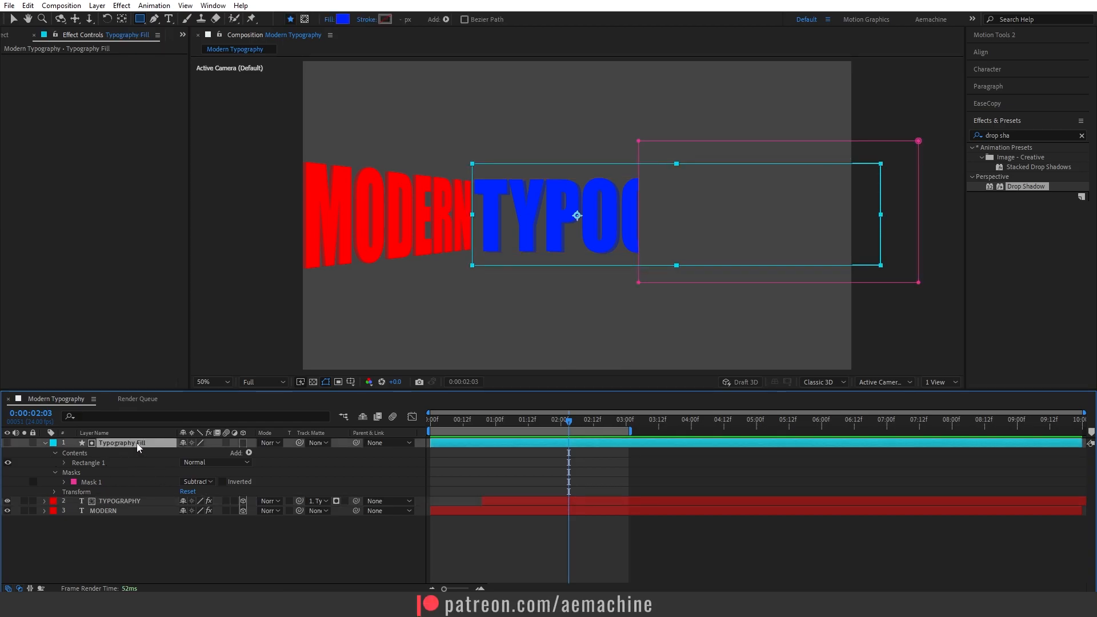
type("radial fas")
left_click(1010, 158)
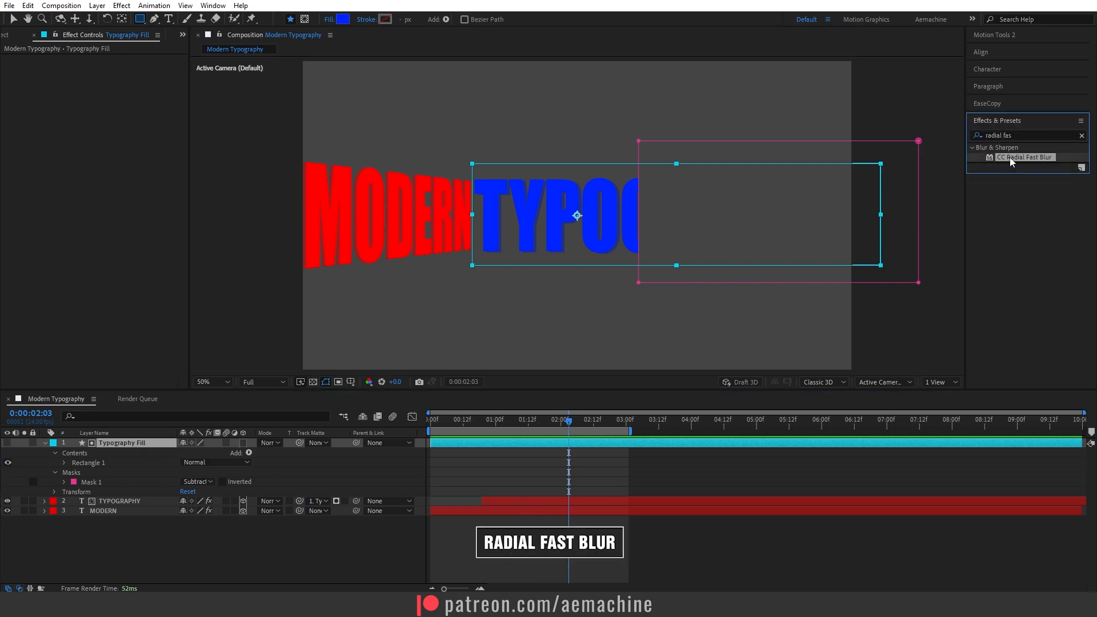
left_click_drag(1010, 161, 162, 85)
left_click(148, 88)
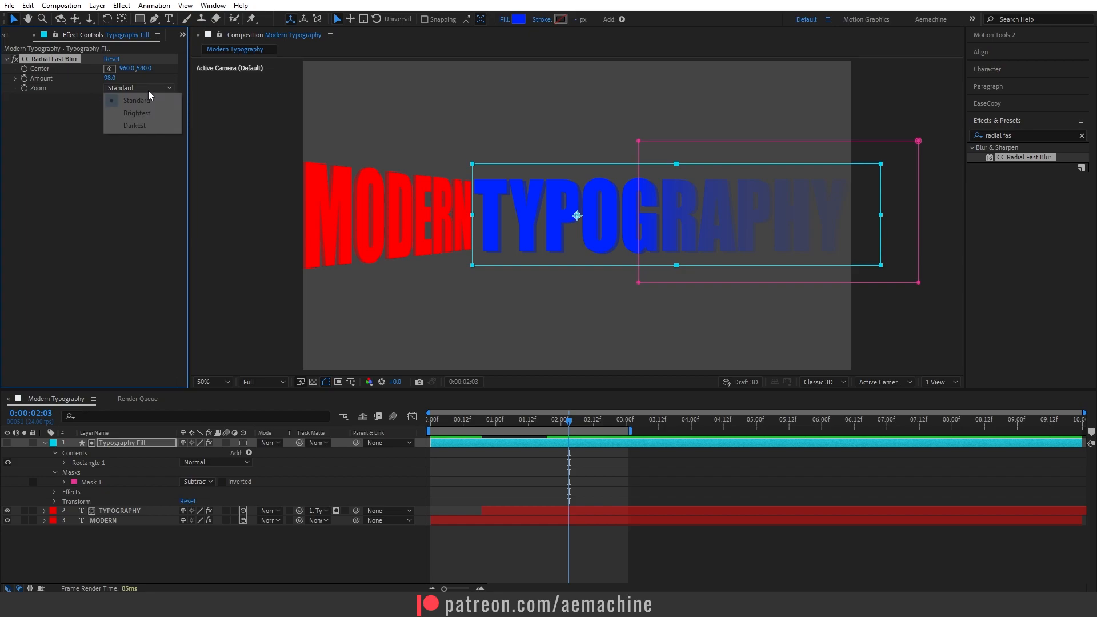
left_click(133, 114)
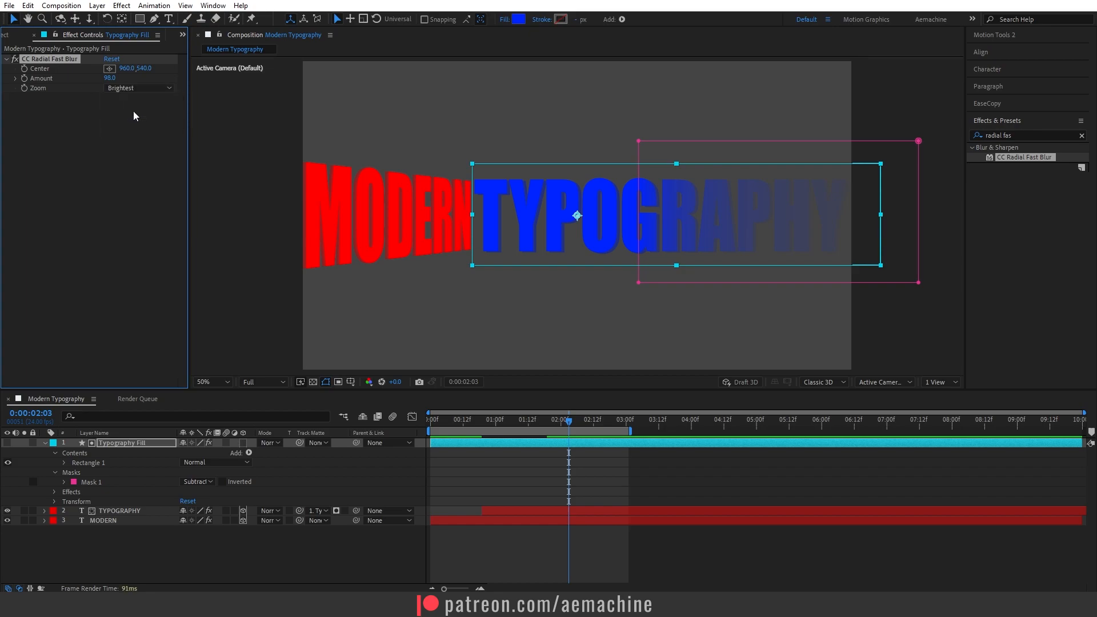
left_click_drag(127, 68, 131, 97)
left_click(43, 444)
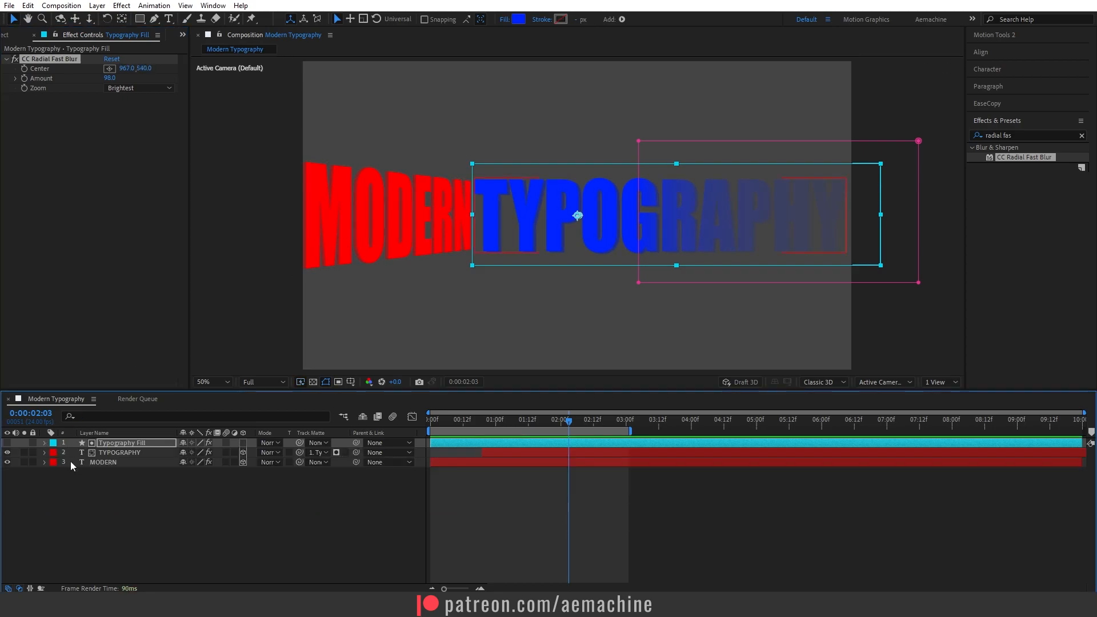
- Draw a new rectangle shape covering the word MODERN, filled with red sampled from its letters, and center its anchor point
left_click(101, 522)
key("q")
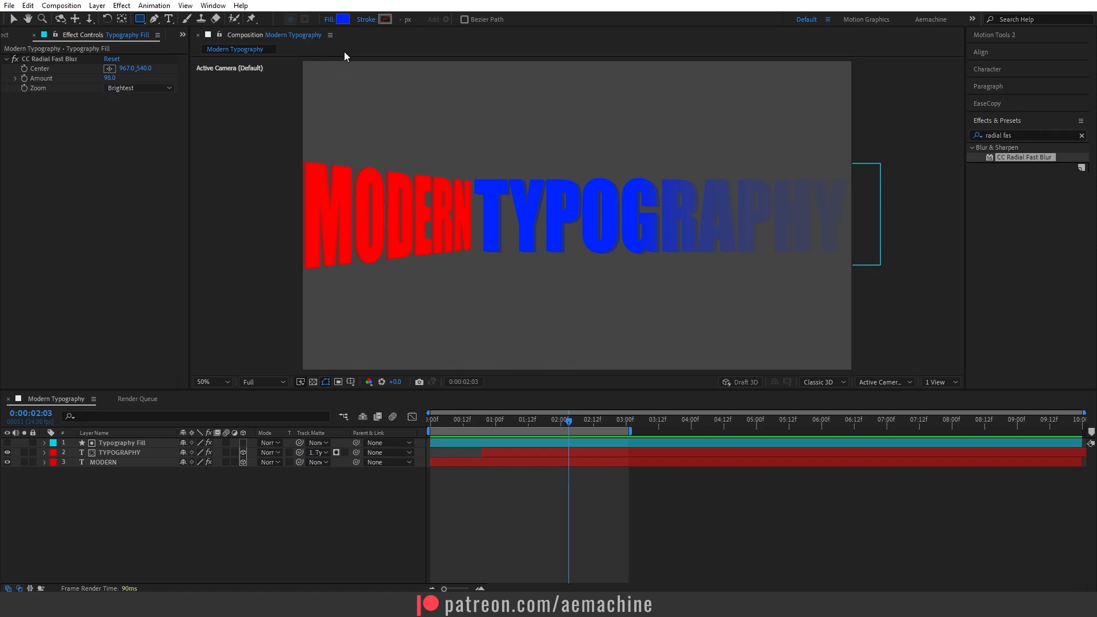
left_click(343, 19)
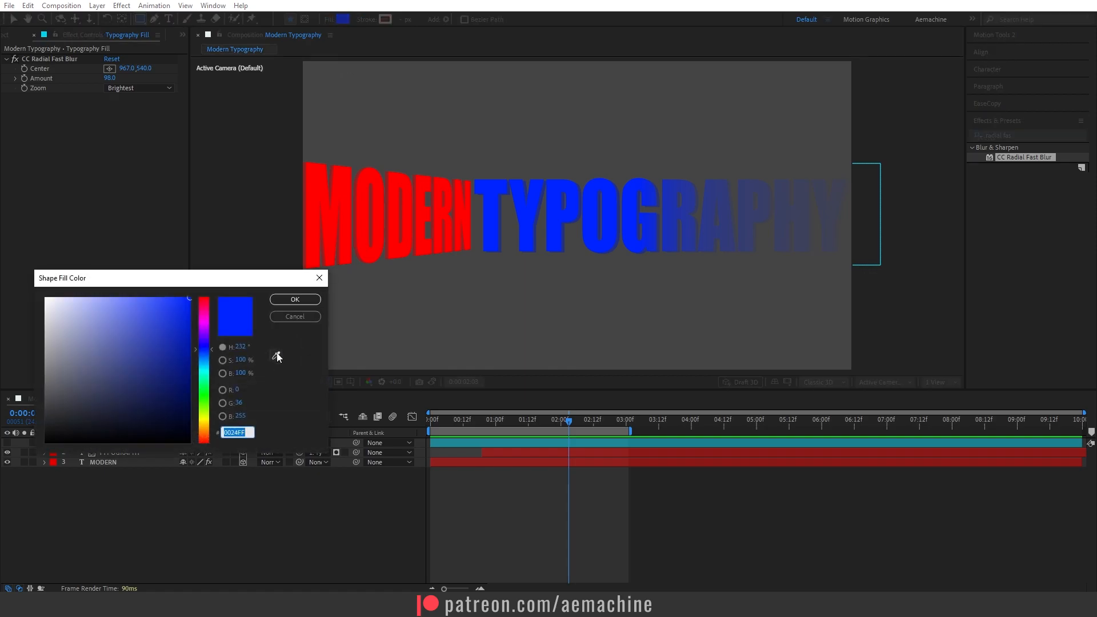
left_click(276, 356)
left_click(320, 240)
key("Return")
left_click_drag(253, 151, 521, 275)
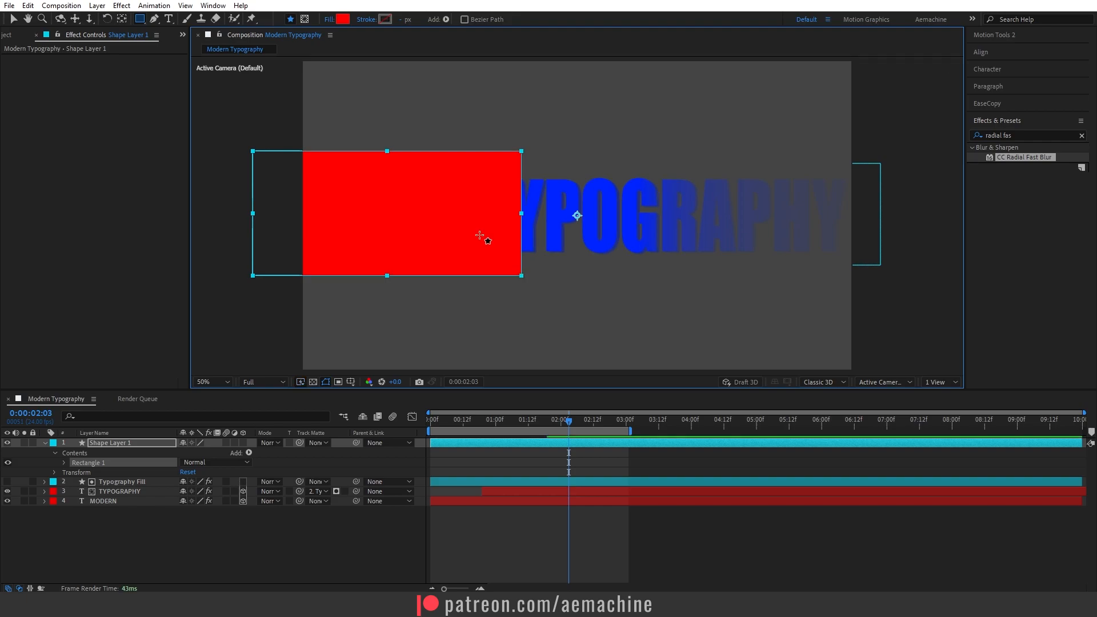
key("ctrl+alt+Home")
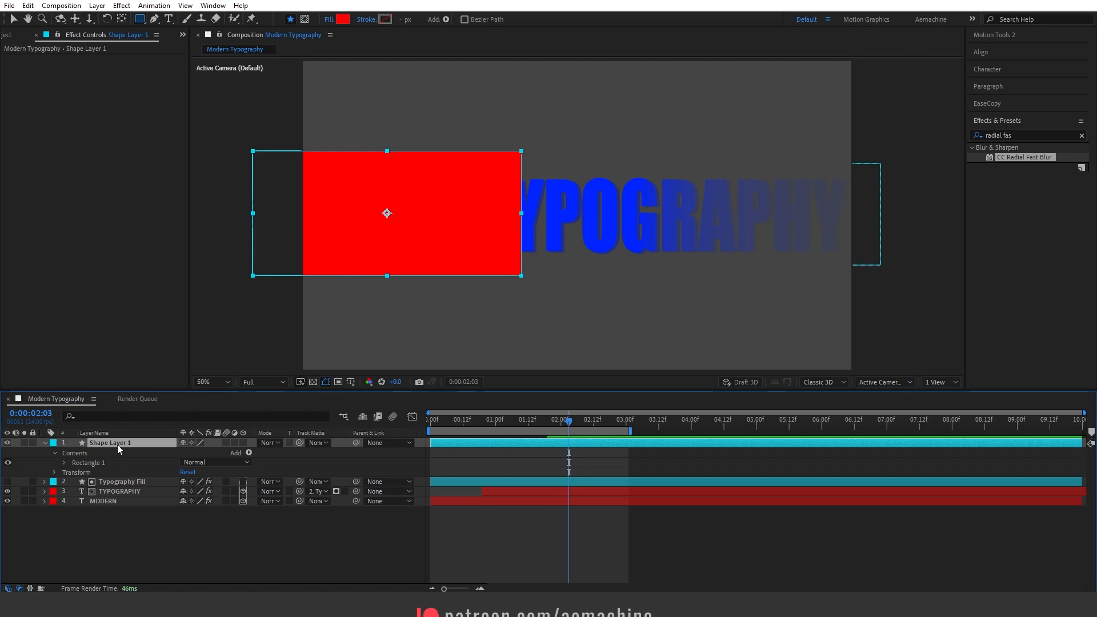
- Rename the new red shape layer to Modern Fill
key("Return")
type("Modern Fill")
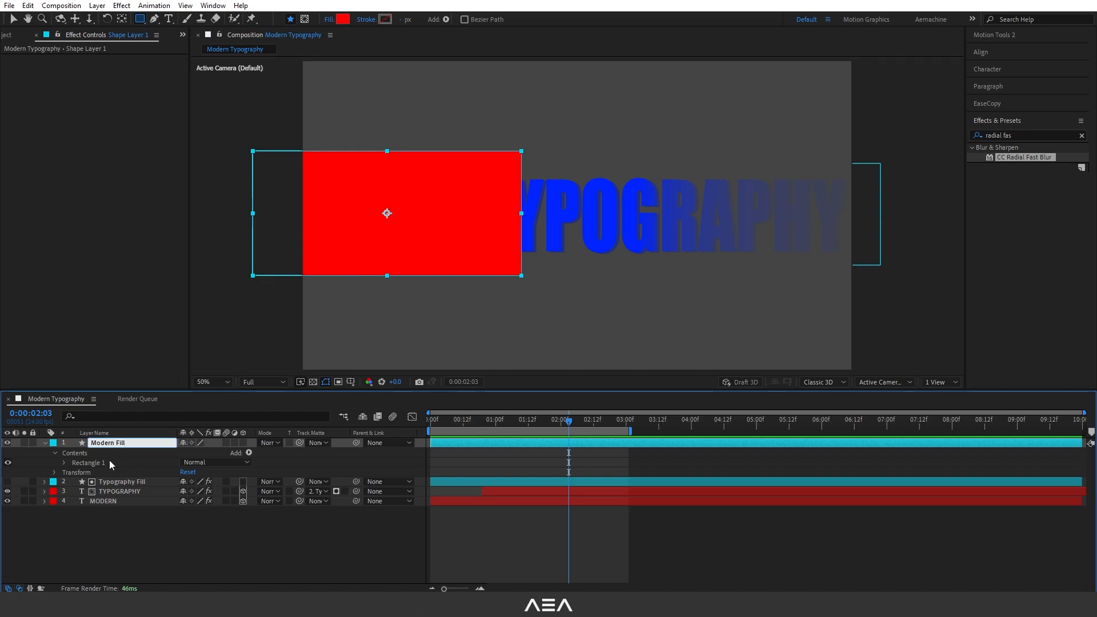
key("Return")
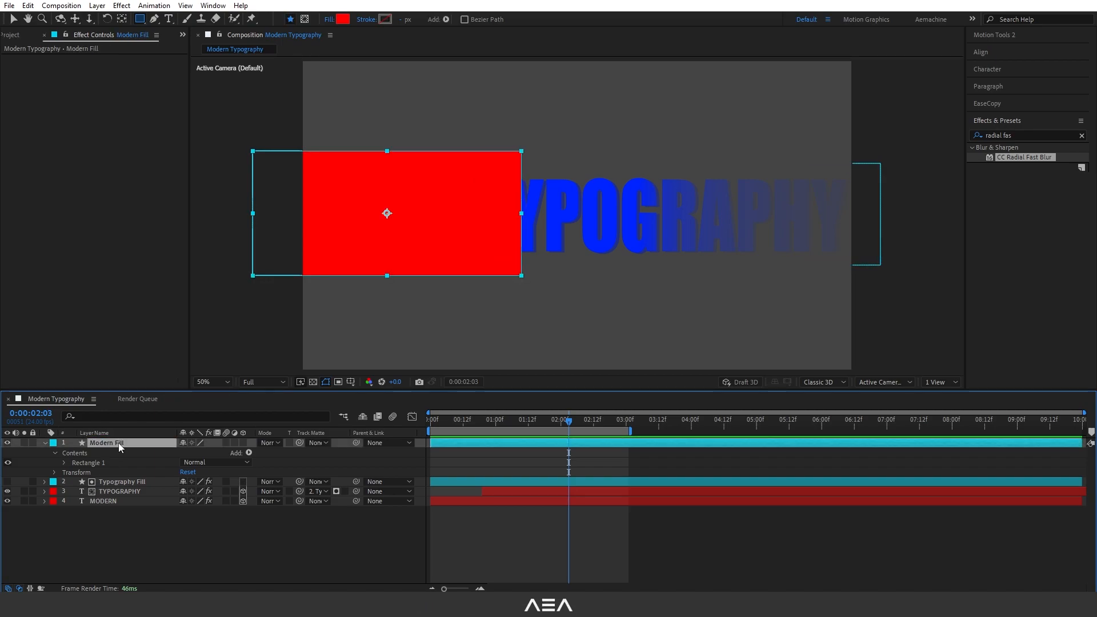
- Make Modern Fill a 3D layer parented to MODERN and move it along its depth axis back over the word
left_click(244, 443)
key("ctrl+grave")
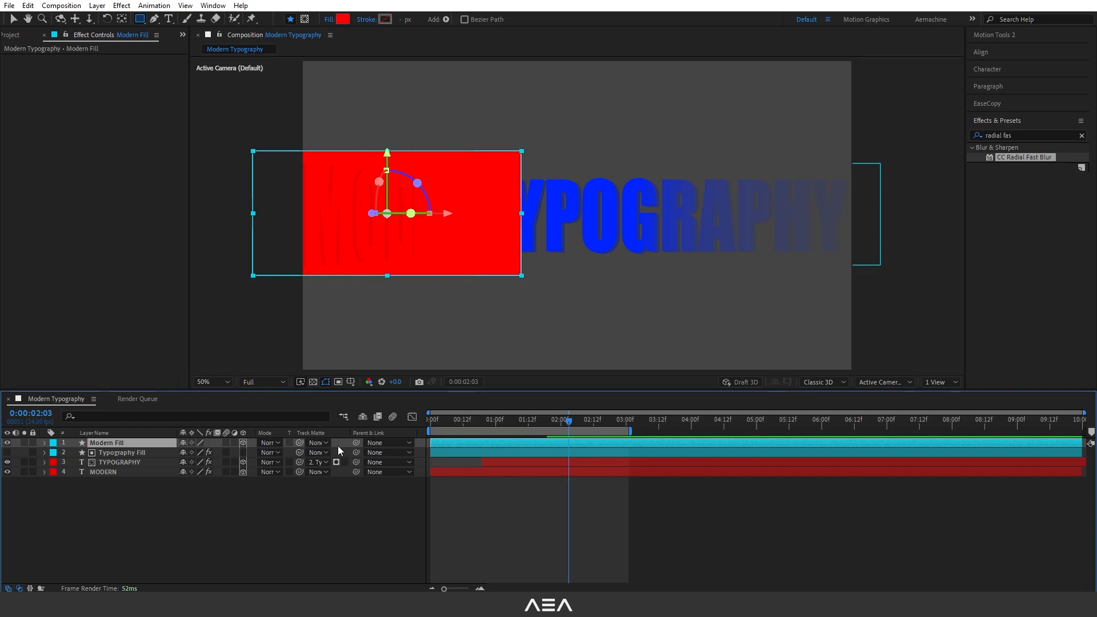
left_click_drag(356, 443, 97, 472)
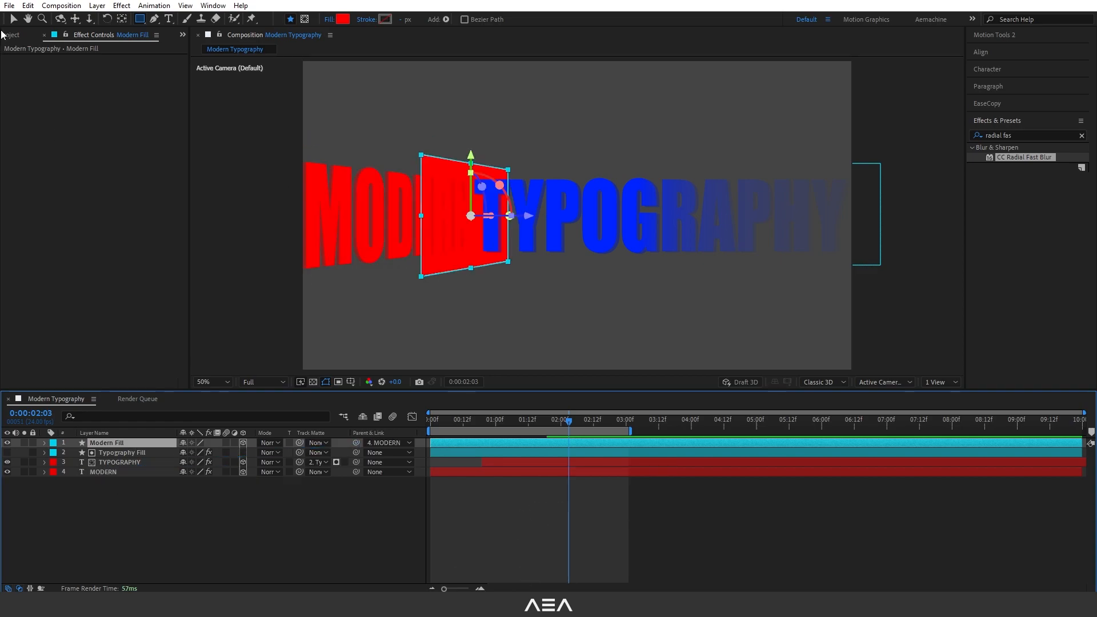
left_click(13, 22)
left_click_drag(527, 217, 439, 221)
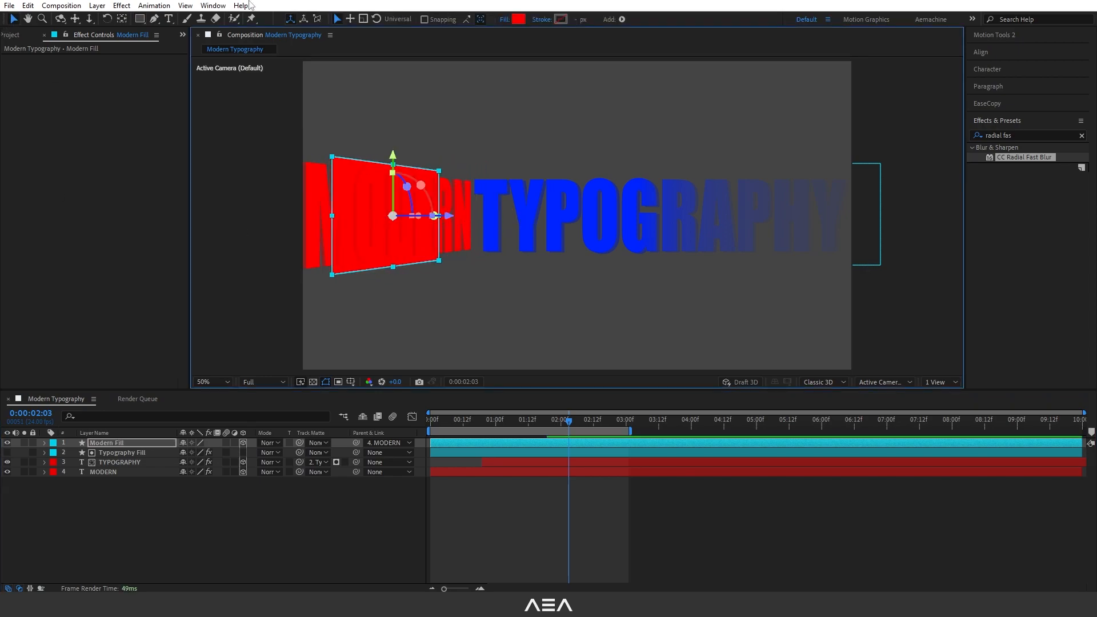
- Unlink the scale of Modern Fill and set it to 227, 103, 100% so it covers all of MODERN
left_click(110, 443)
key("s")
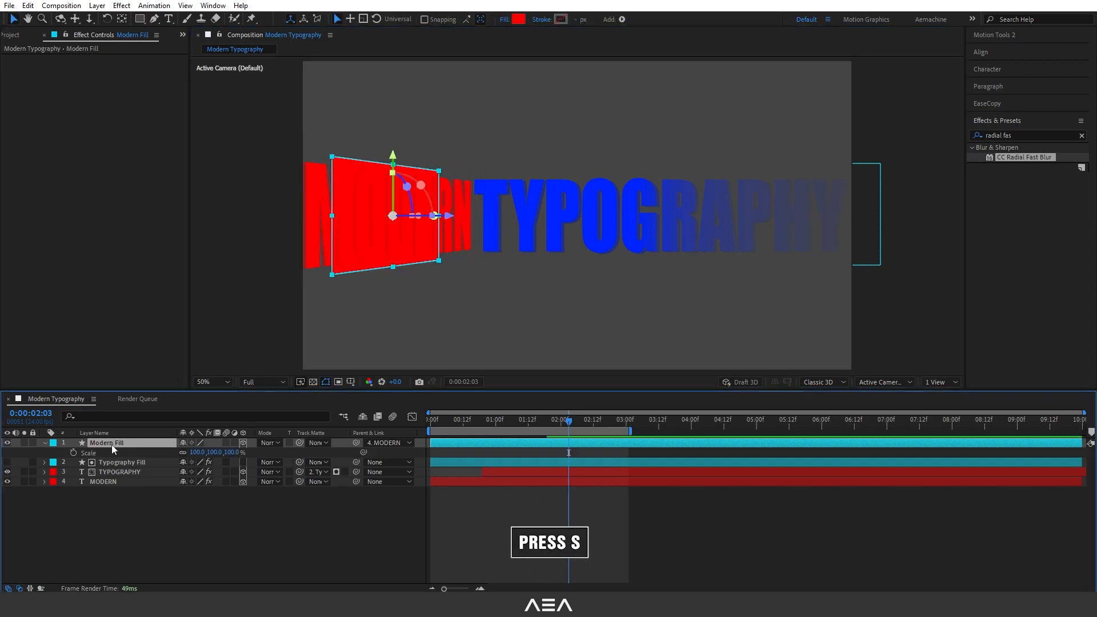
left_click(183, 452)
left_click_drag(213, 452, 268, 447)
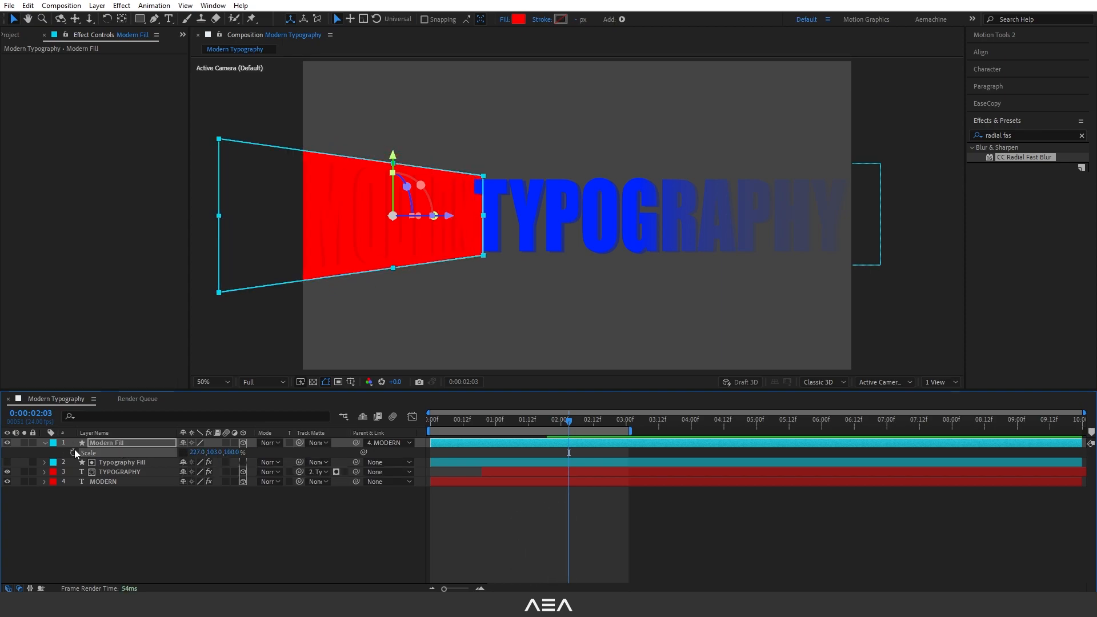
left_click(42, 442)
- Place Modern Fill directly above the MODERN layer and use it as MODERN's track matte
left_click_drag(144, 453, 156, 466)
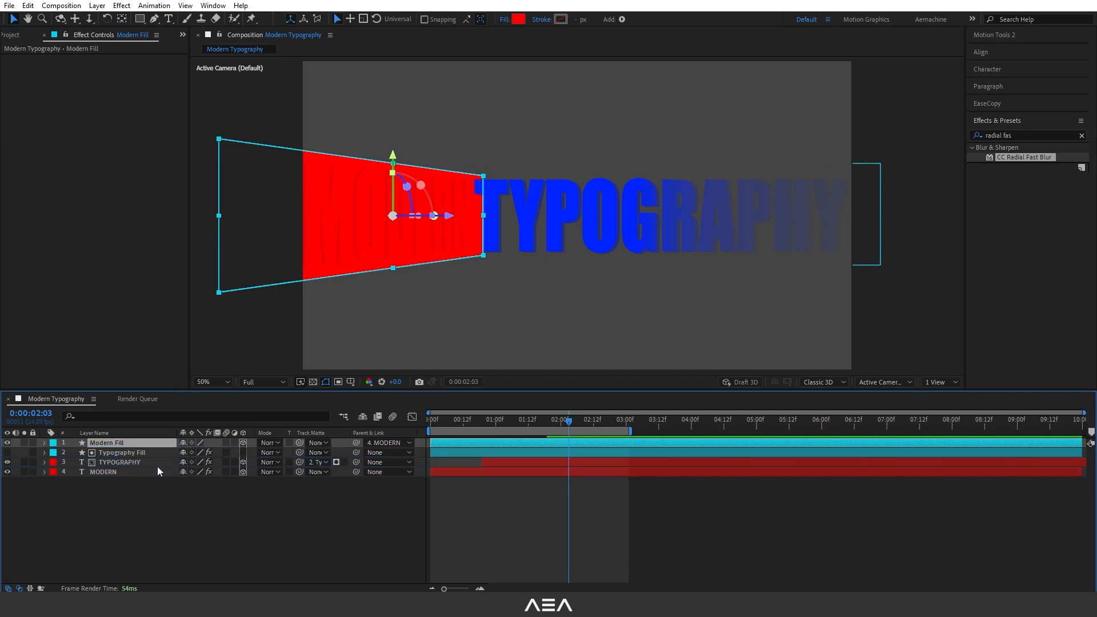
left_click(124, 472)
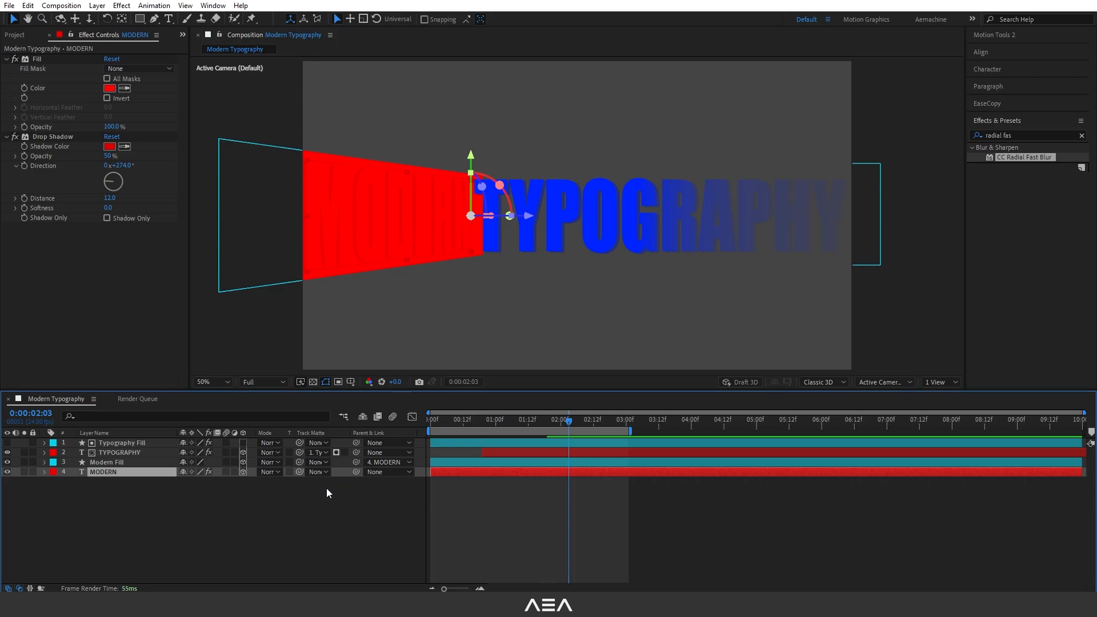
left_click_drag(299, 472, 110, 465)
- Draw a rectangular mask on Modern Fill from past the frame edge to the letter E and set it to Subtract
left_click(127, 464)
key("q")
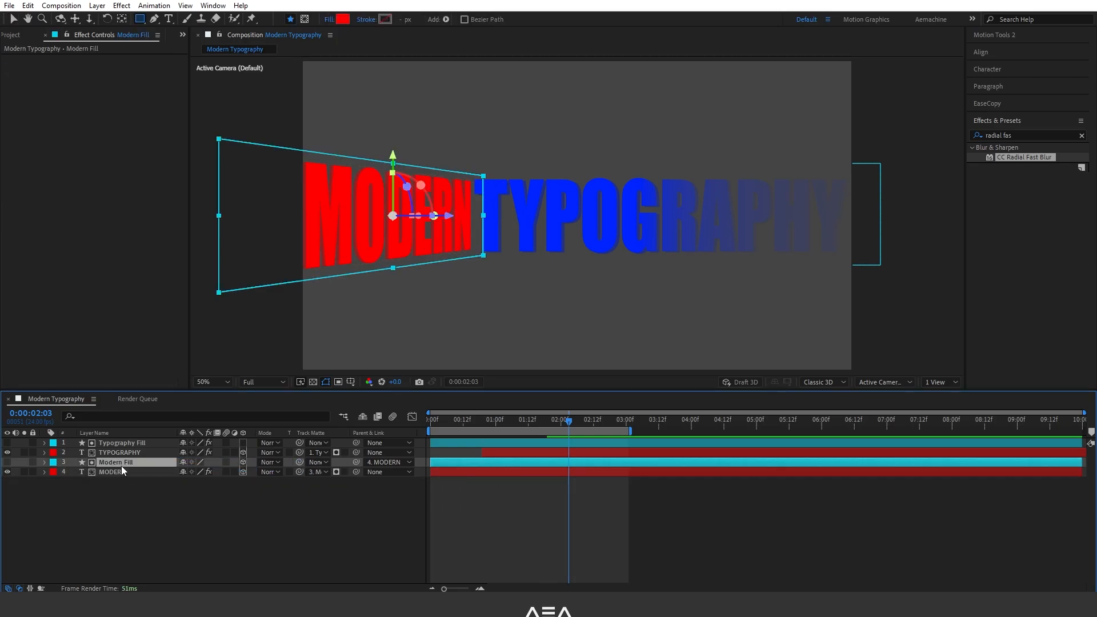
left_click(141, 19)
left_click(306, 19)
mouse_move(196, 119)
left_mouse_down()
mouse_move(408, 296)
mouse_move(430, 273)
left_mouse_up()
left_click(199, 482)
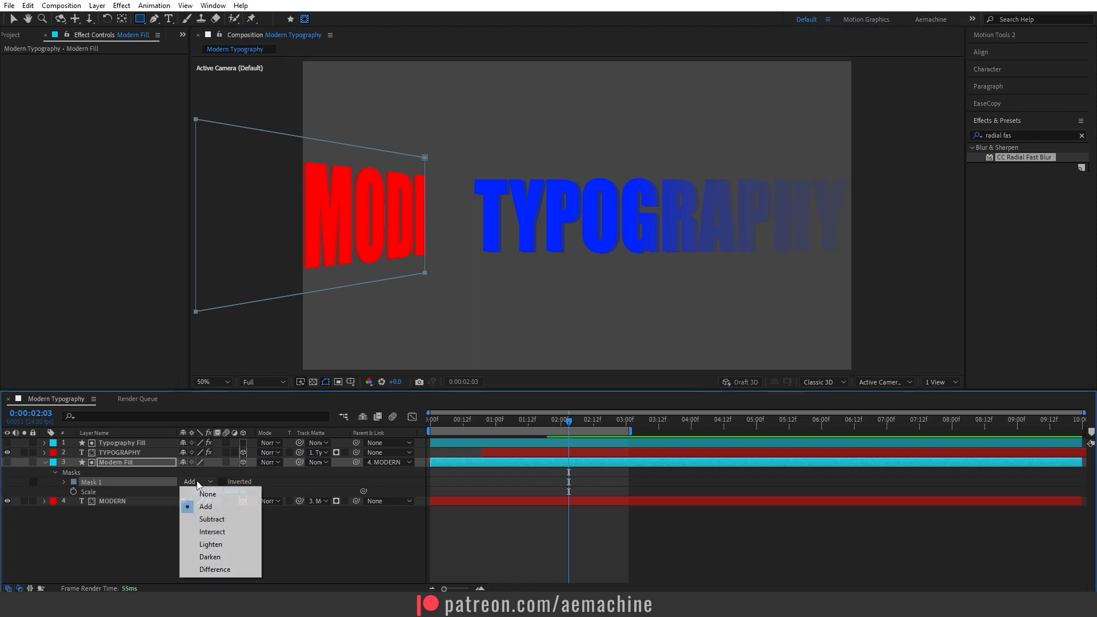
left_click(211, 519)
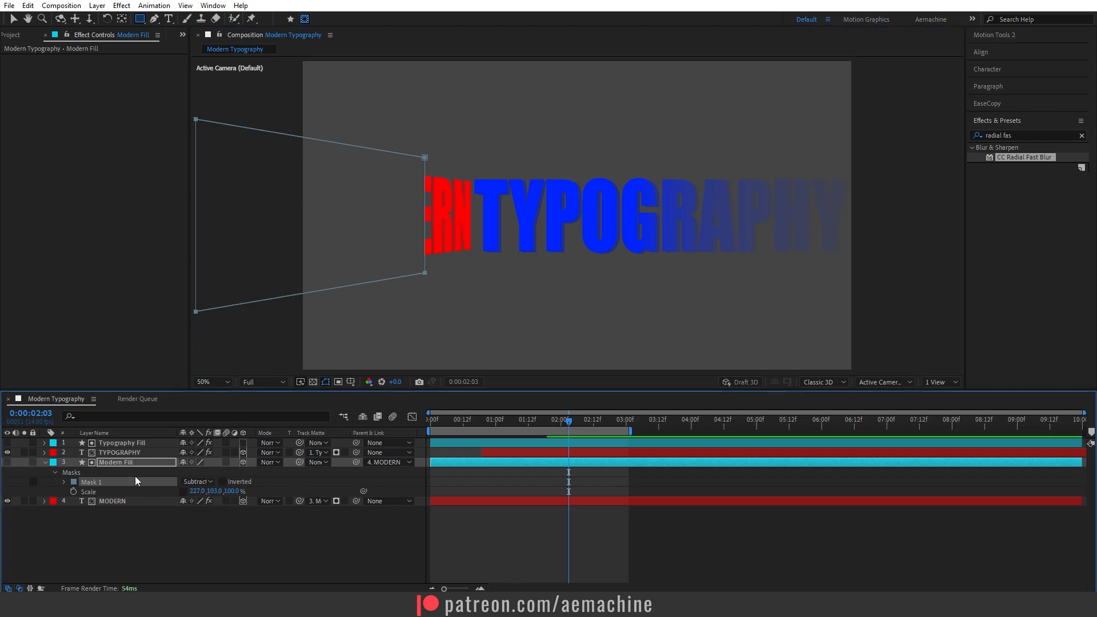
- Copy the CC Radial Fast Blur effect from Typography Fill to Modern Fill
left_click(118, 444)
left_click(52, 60)
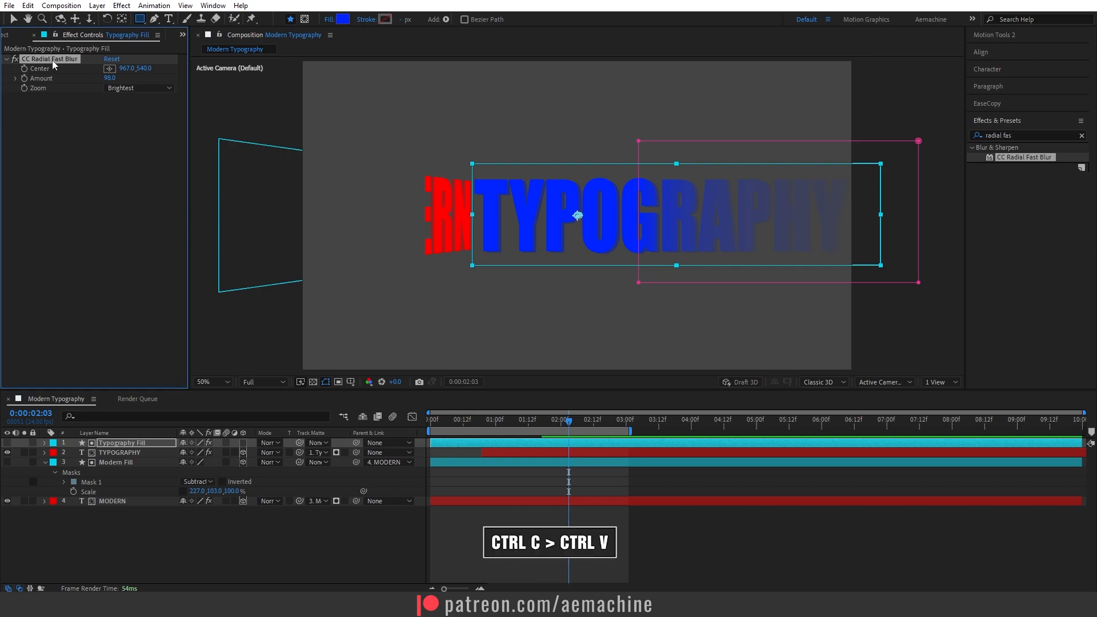
left_click(123, 464)
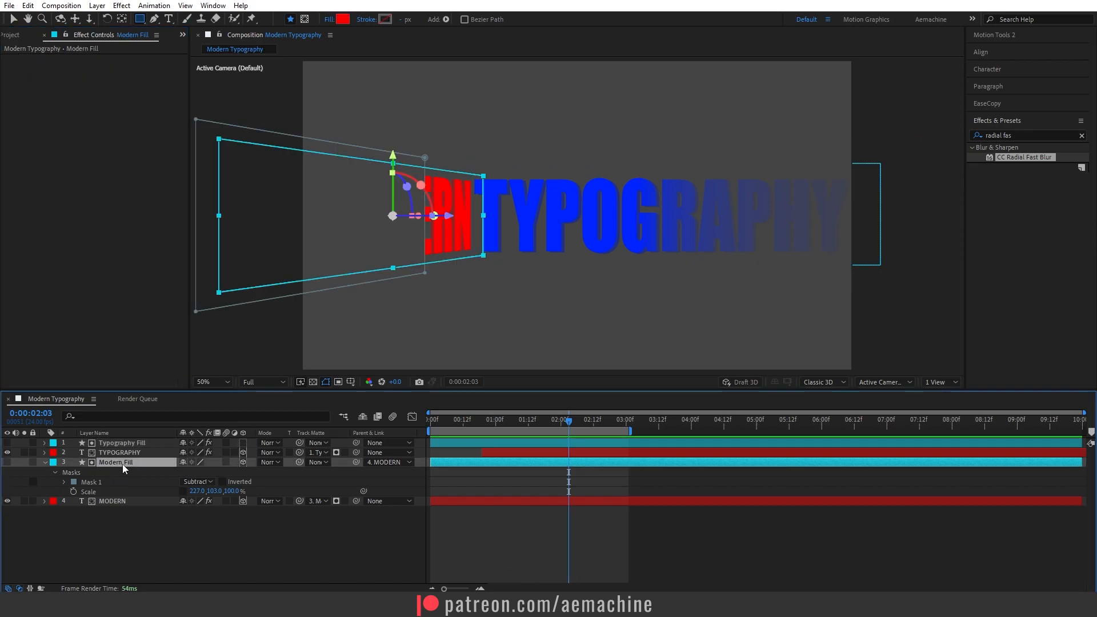
key("ctrl+v")
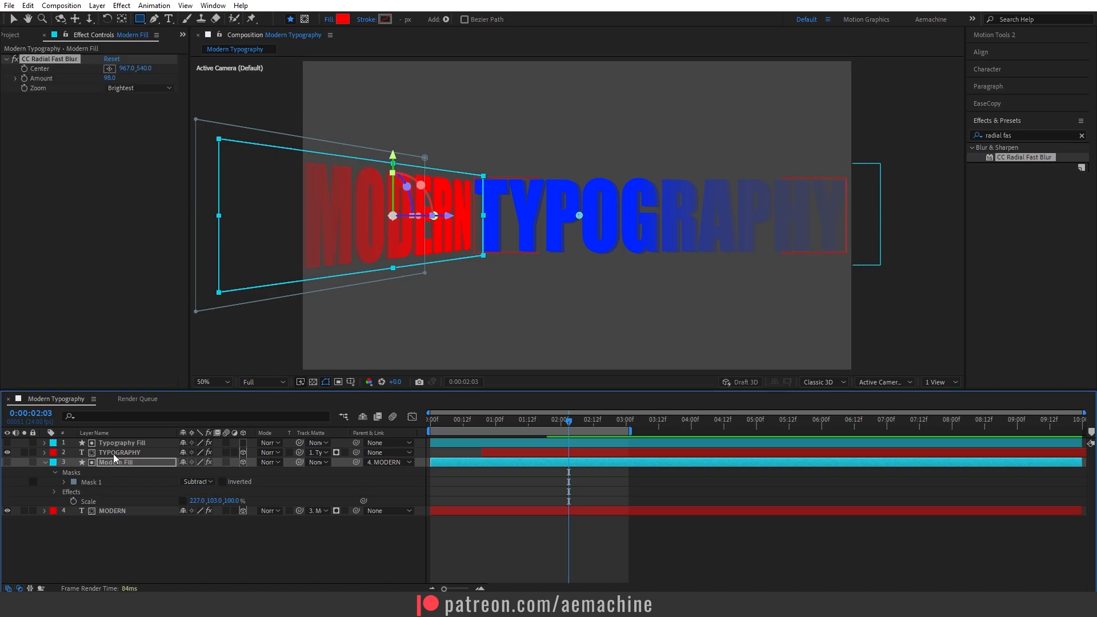
left_click(45, 461)
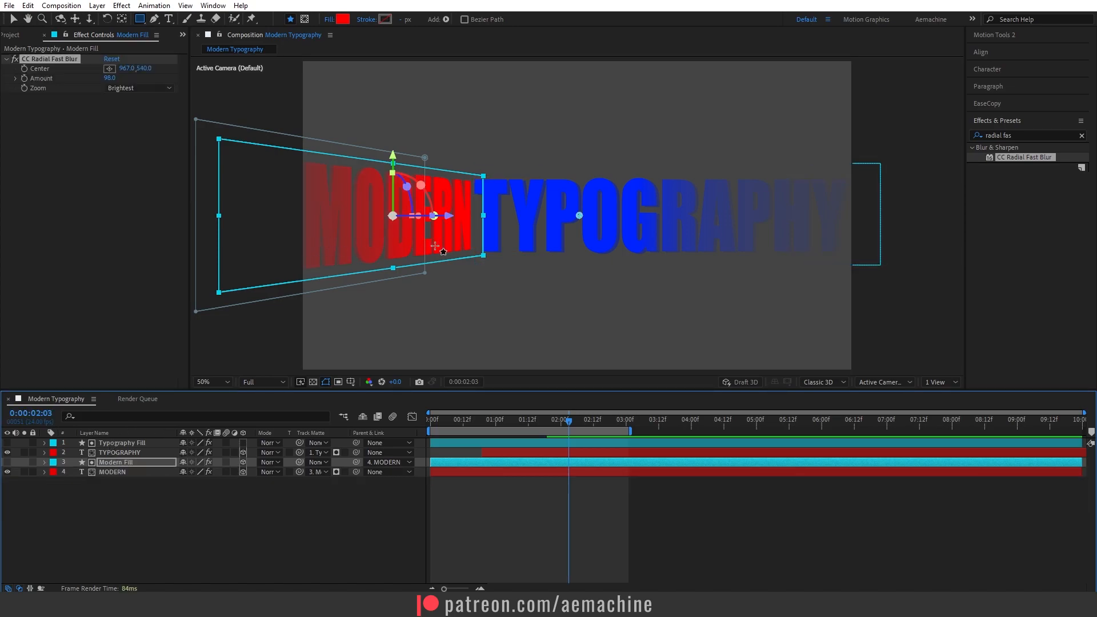
- Create a near-black solid (060606) named BG and place it beneath all other layers
left_click(106, 500)
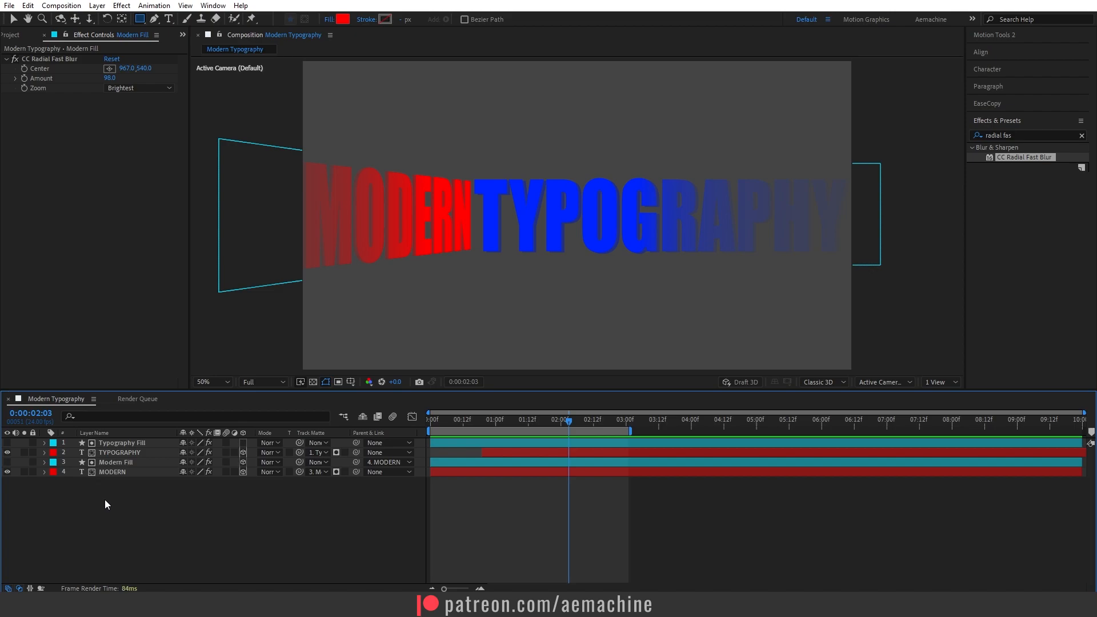
right_click(104, 499)
mouse_move(150, 365)
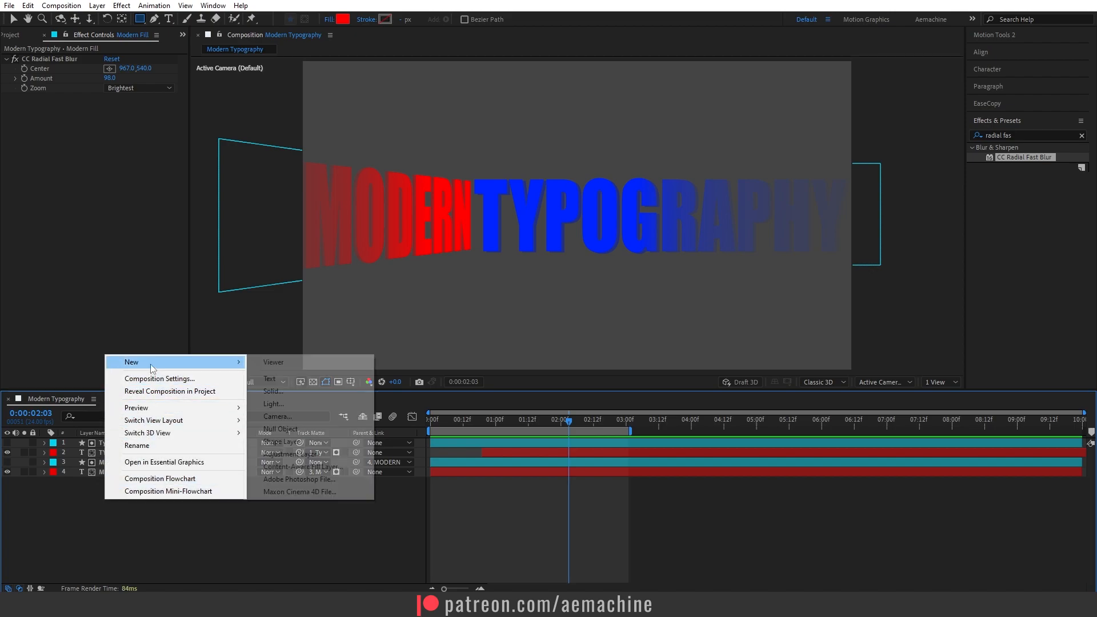
left_click(282, 392)
type("BG")
left_click(549, 392)
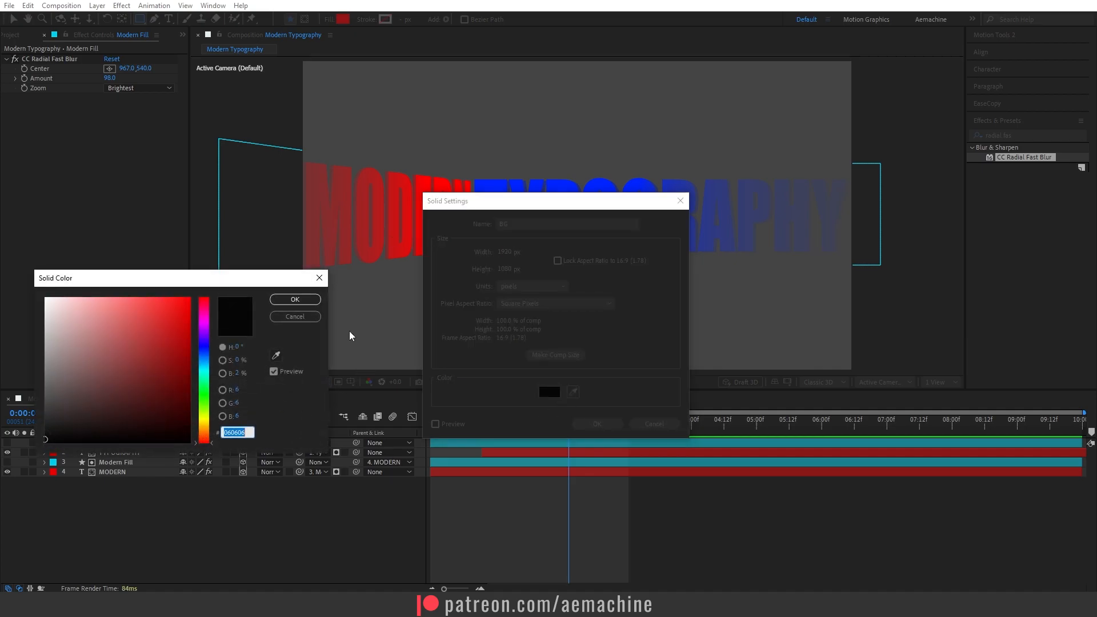
left_click(295, 300)
left_click(597, 424)
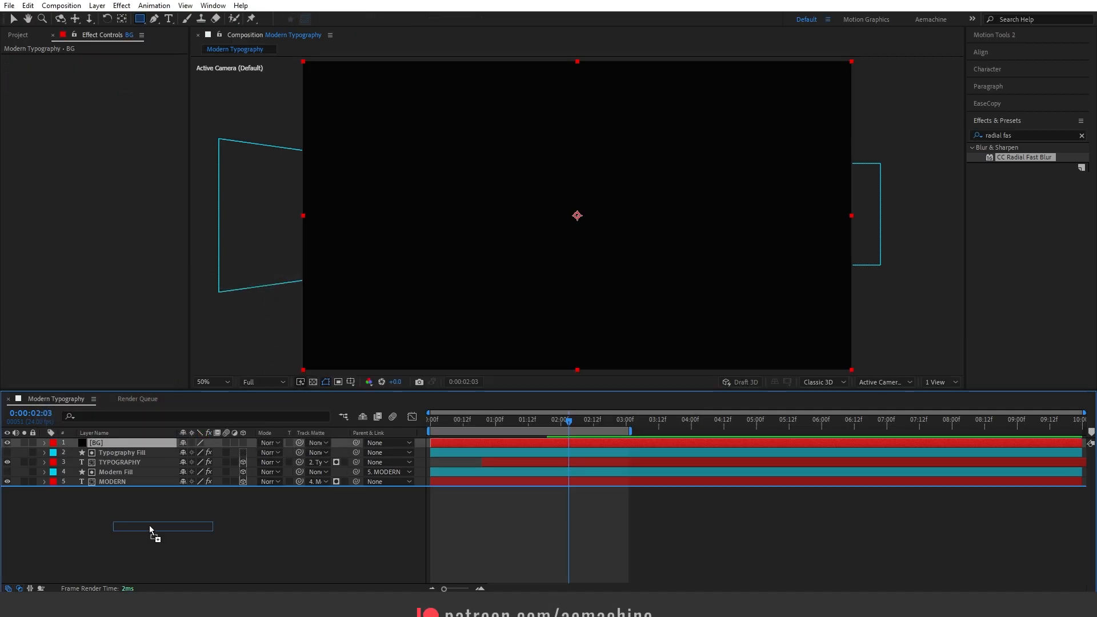
left_click_drag(149, 529, 150, 529)
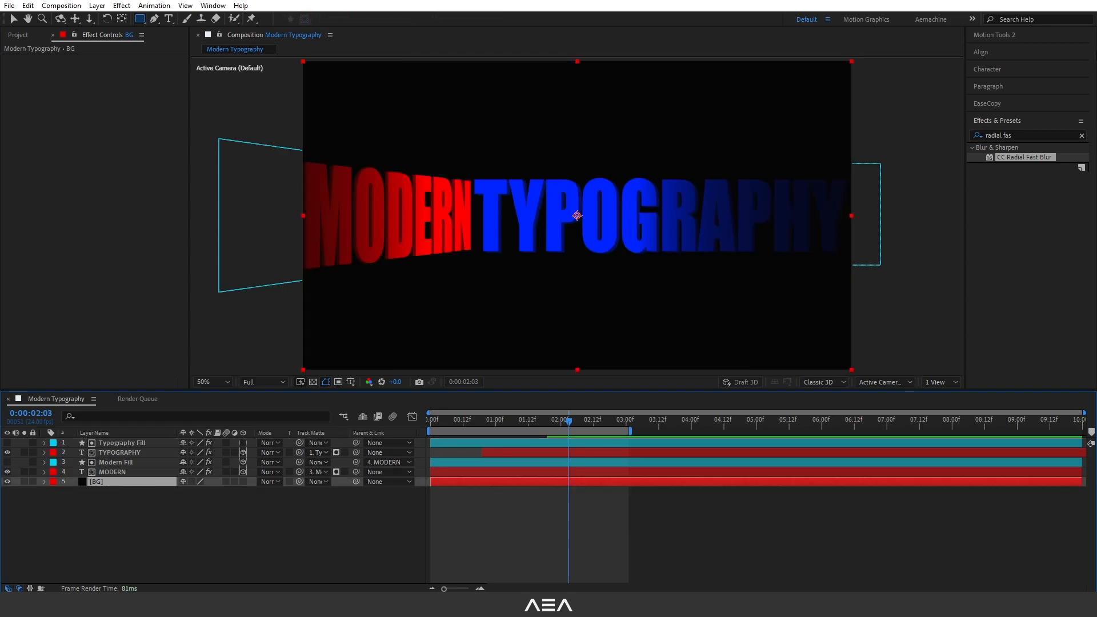
- Apply Gradient Ramp to the BG layer and set its ramp shape to Radial Ramp
left_click(1029, 137)
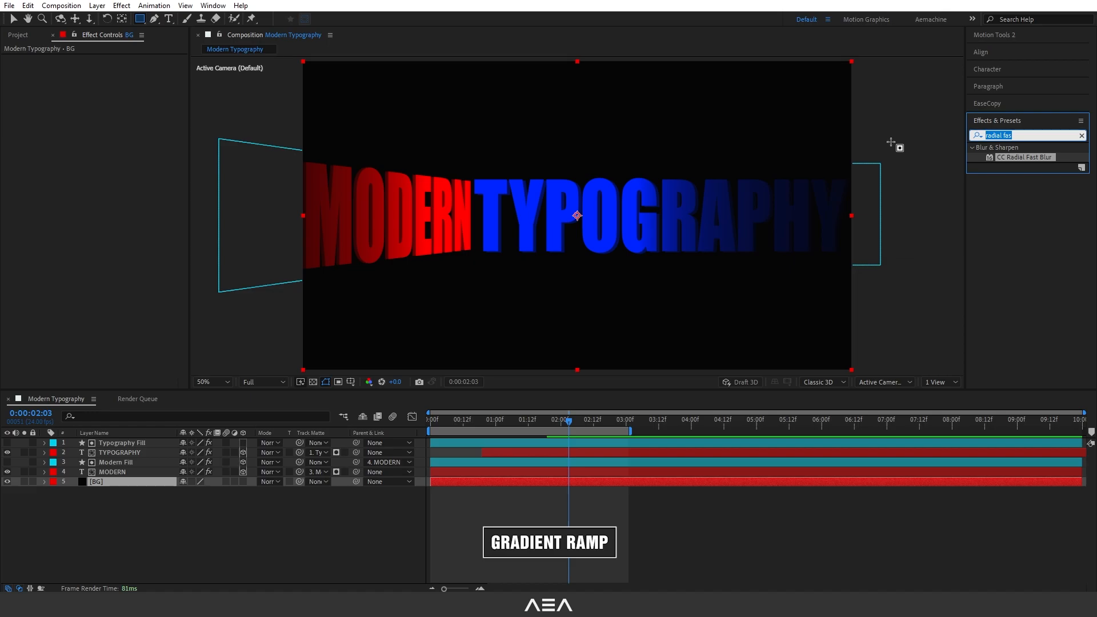
type("gradient ram")
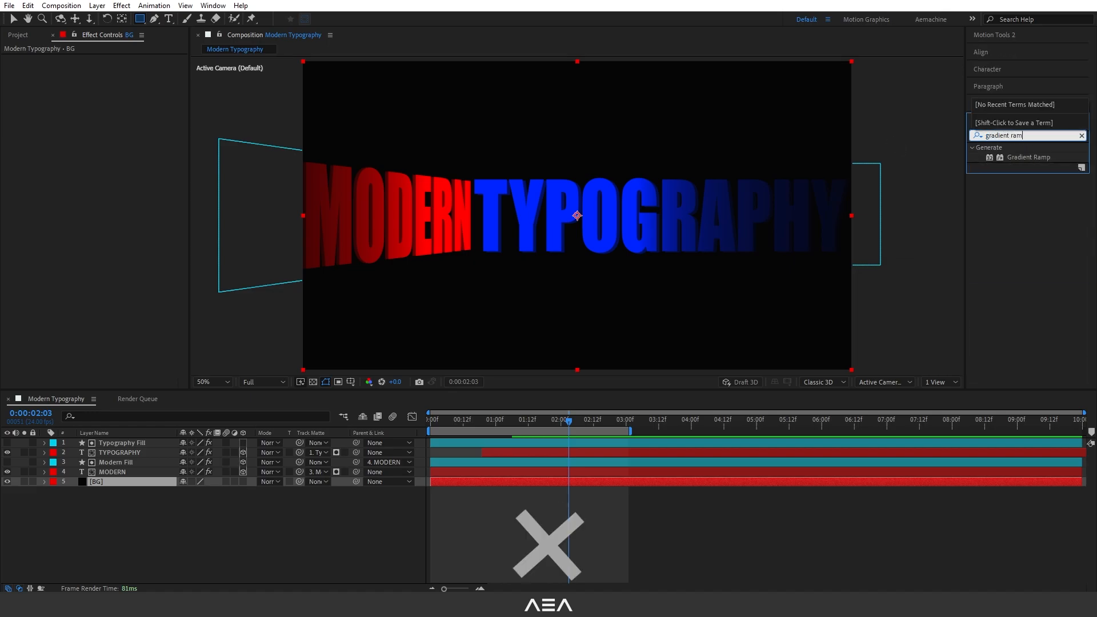
double_click(1026, 153)
left_click(141, 107)
left_click(142, 132)
scroll(605, 228, "down", 2)
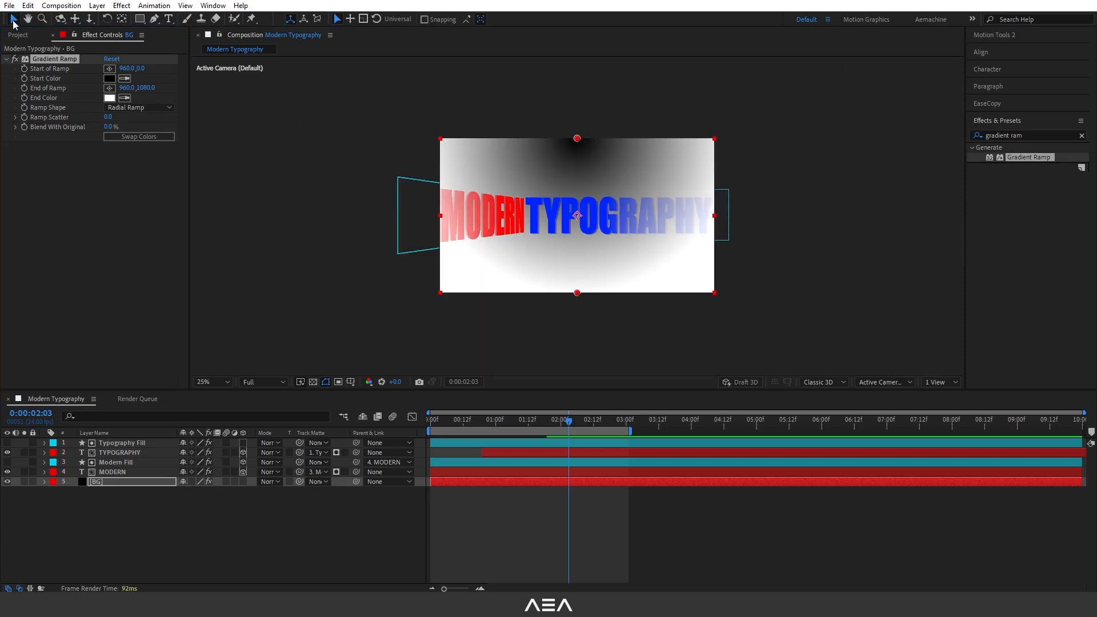
- Move the BG gradient's start point to 960, 532 near the frame centre and its end point to 960, 2456 far below the frame
left_click_drag(577, 140, 577, 216)
left_click_drag(577, 293, 574, 490)
scroll(479, 310, "up", 2)
- Set the end color of the BG layer's Gradient Ramp to dark blue 000620
left_click(109, 97)
left_click(189, 424)
left_click(204, 350)
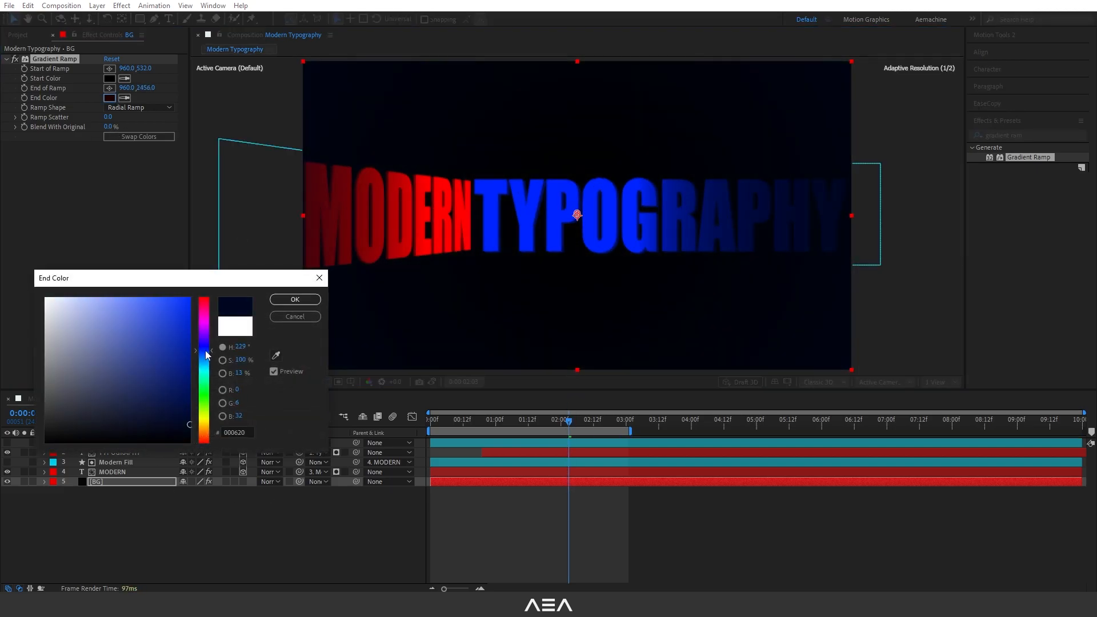
key("Return")
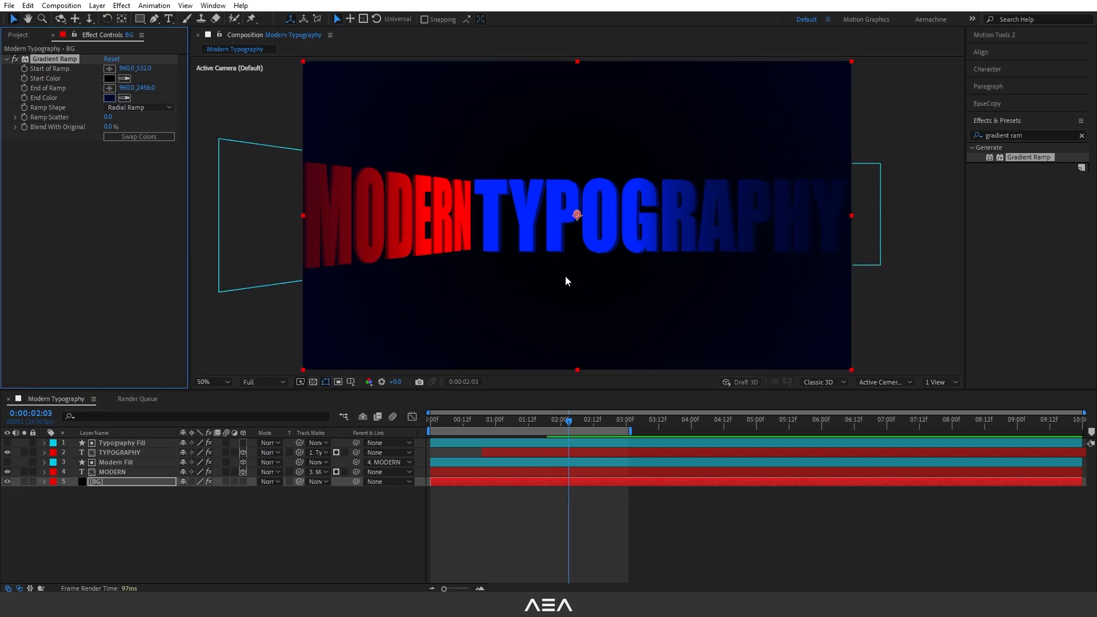
- Create an adjustment layer above all other layers and name it Noise
left_click(80, 513)
key("ctrl+alt+y")
key("Return")
type("Noise")
key("Return")
- Find the Noise HLS Auto effect and apply it to the Noise adjustment layer
left_click(1038, 135)
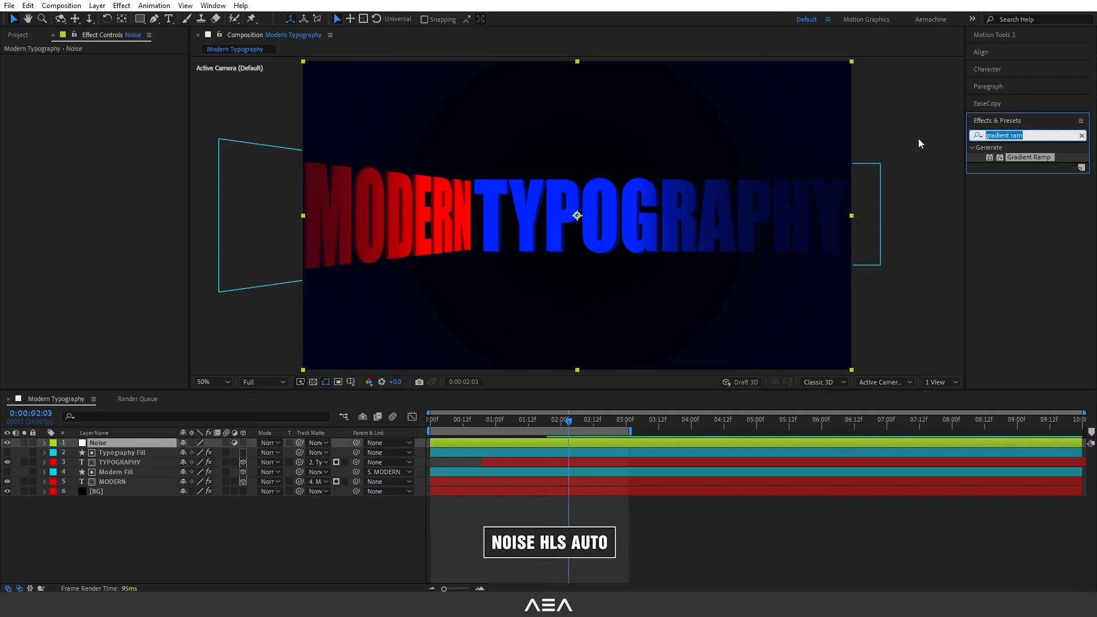
type("noise h")
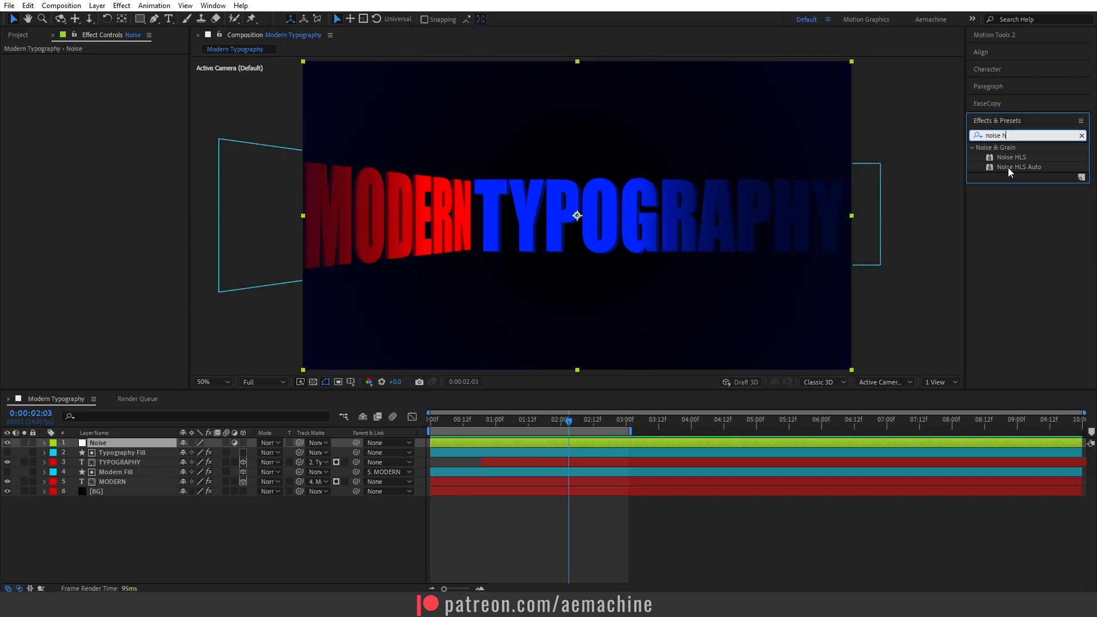
double_click(1016, 166)
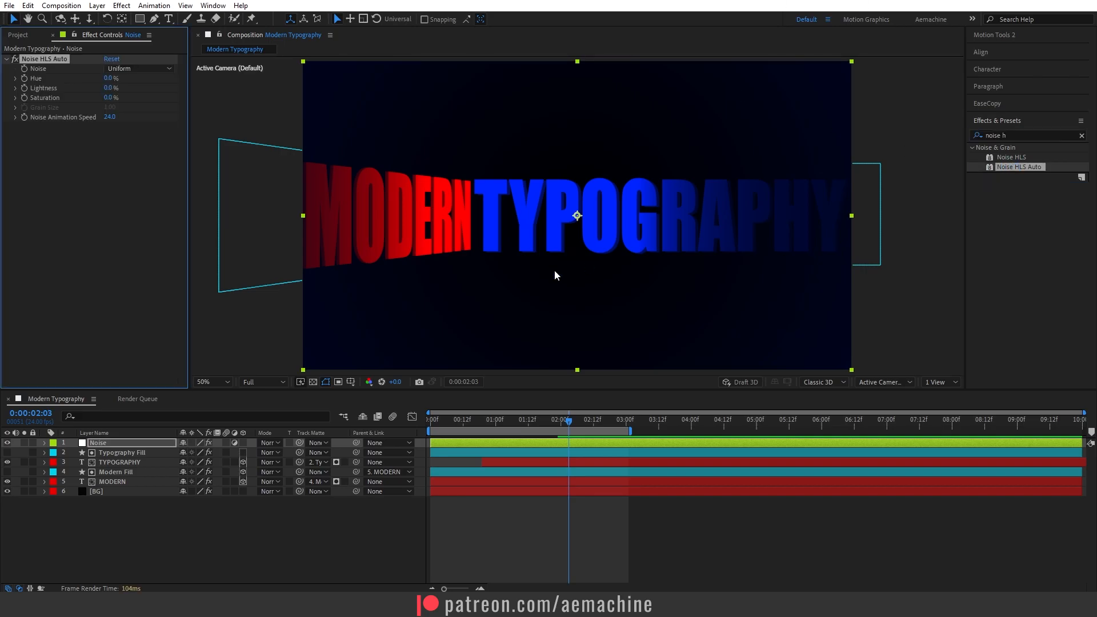
- Set the Noise HLS Auto noise type to Squared and its lightness to 25%
left_click(136, 70)
left_click(122, 94)
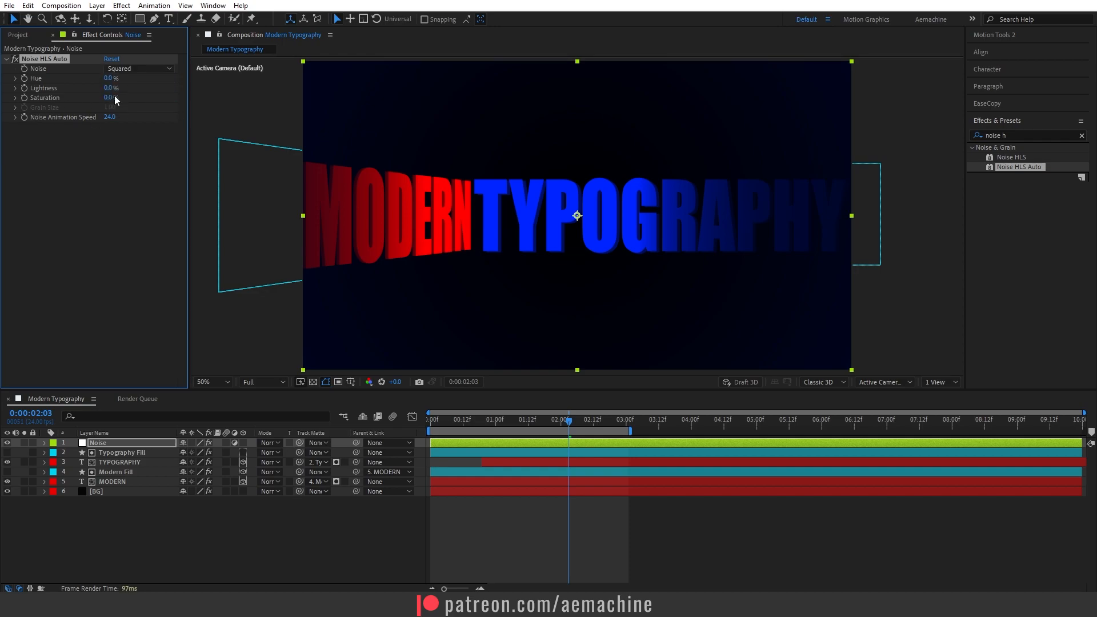
left_click_drag(105, 89, 116, 89)
left_click(263, 382)
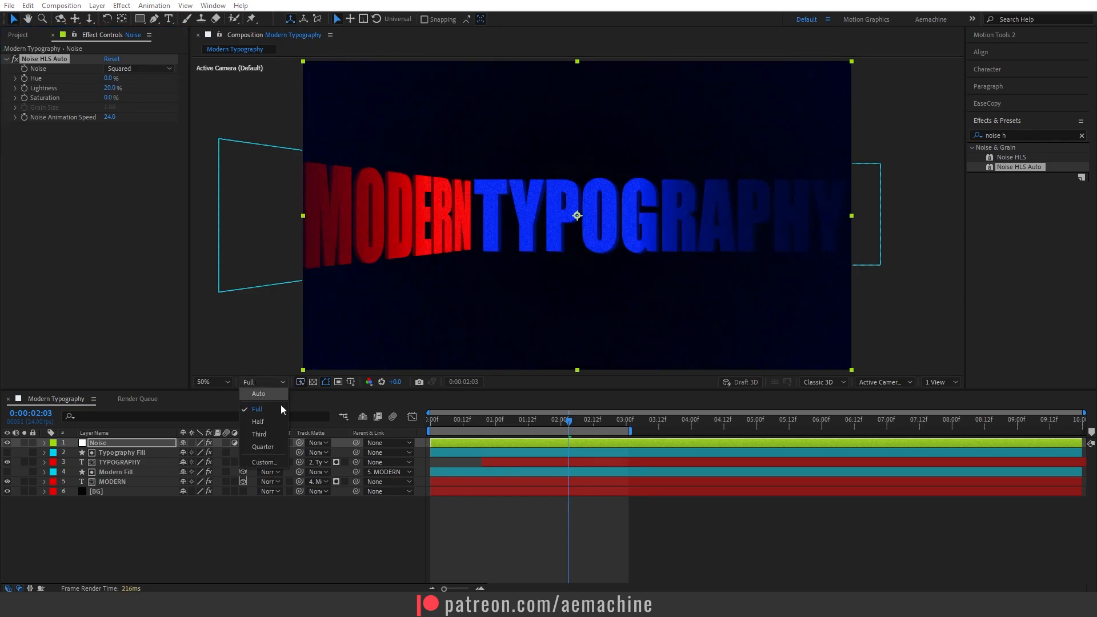
left_click(280, 550)
left_click_drag(108, 88, 113, 89)
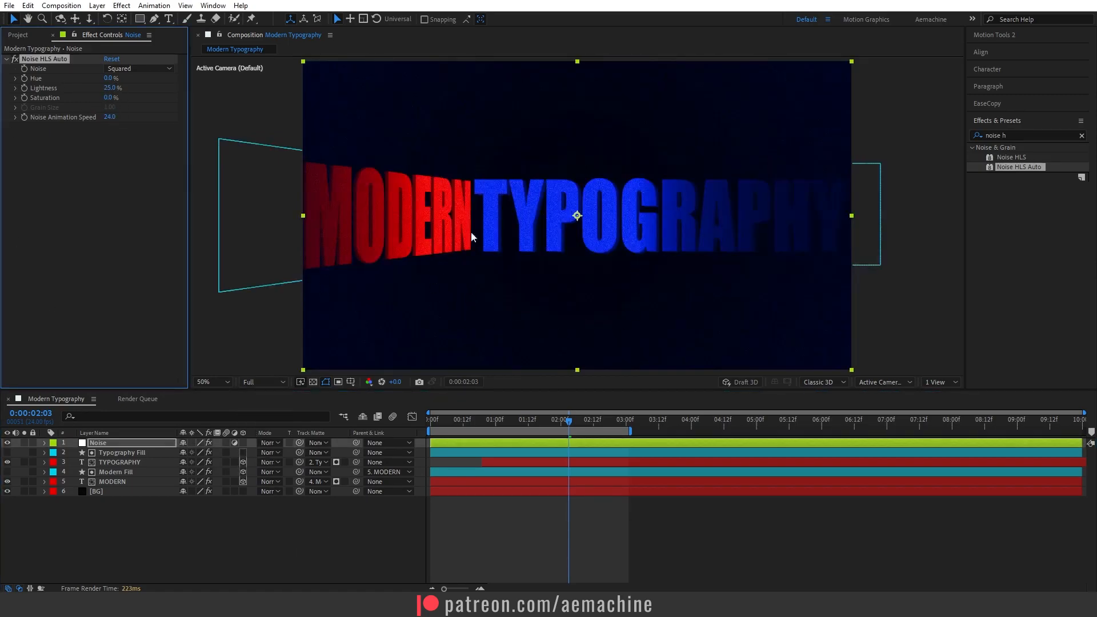
- Play the animation from the first frame to check the noise over the text and background
left_click(191, 536)
left_click_drag(448, 422, 379, 455)
key("space")
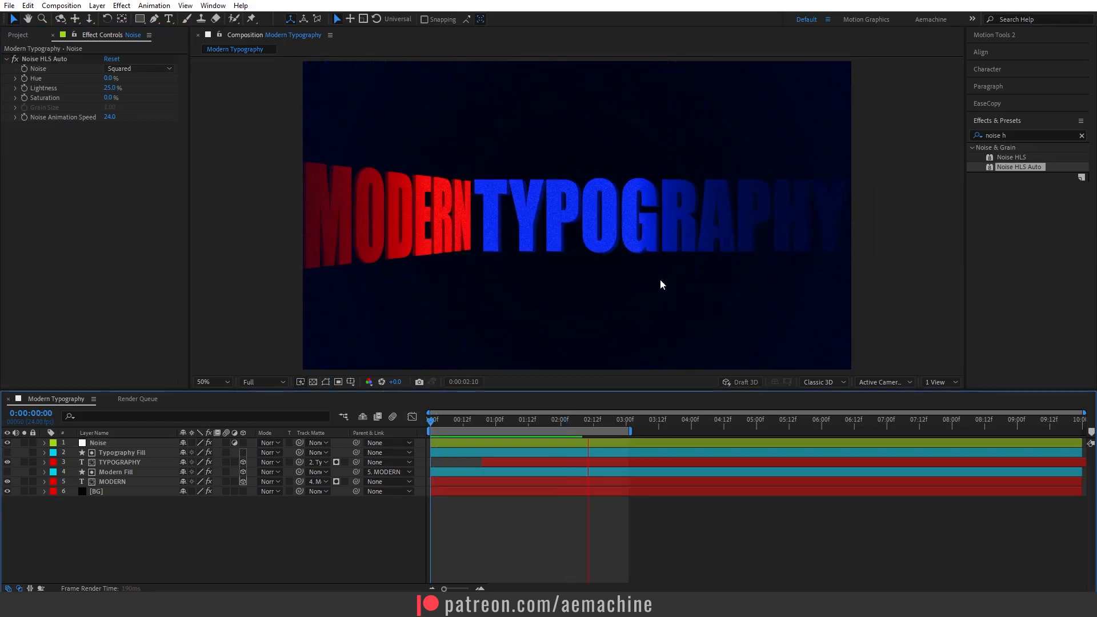
left_click(573, 307)
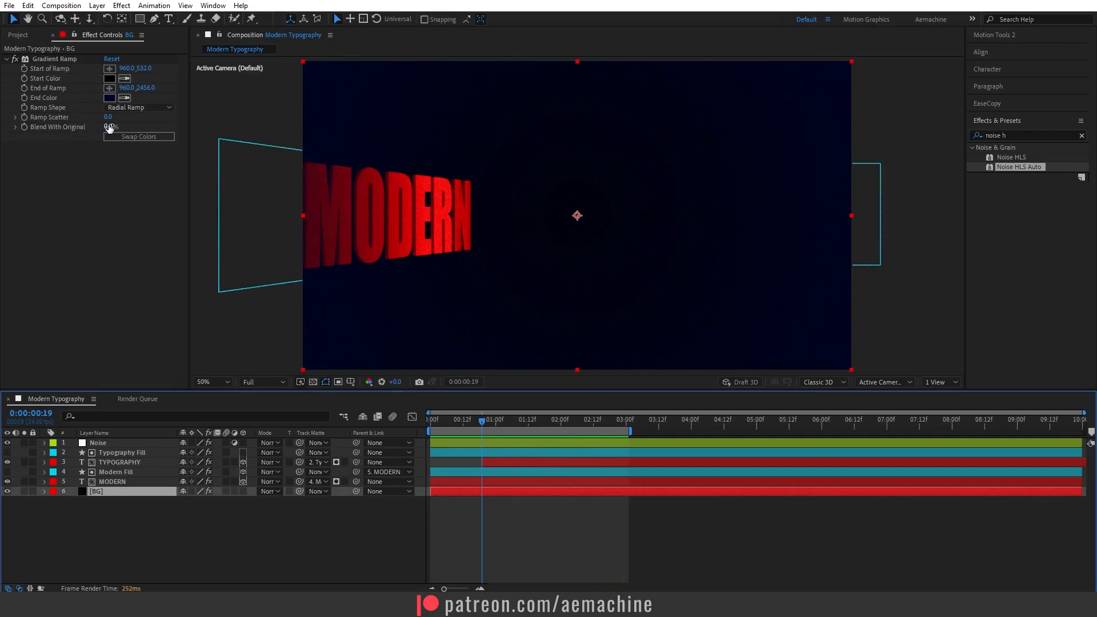
- Set the BG layer's Gradient Ramp scatter to 101.3 and its start color to very dark red 070000
left_click_drag(108, 117, 183, 117)
left_click_drag(286, 124, 686, 124)
left_click(111, 79)
left_click_drag(178, 313, 218, 438)
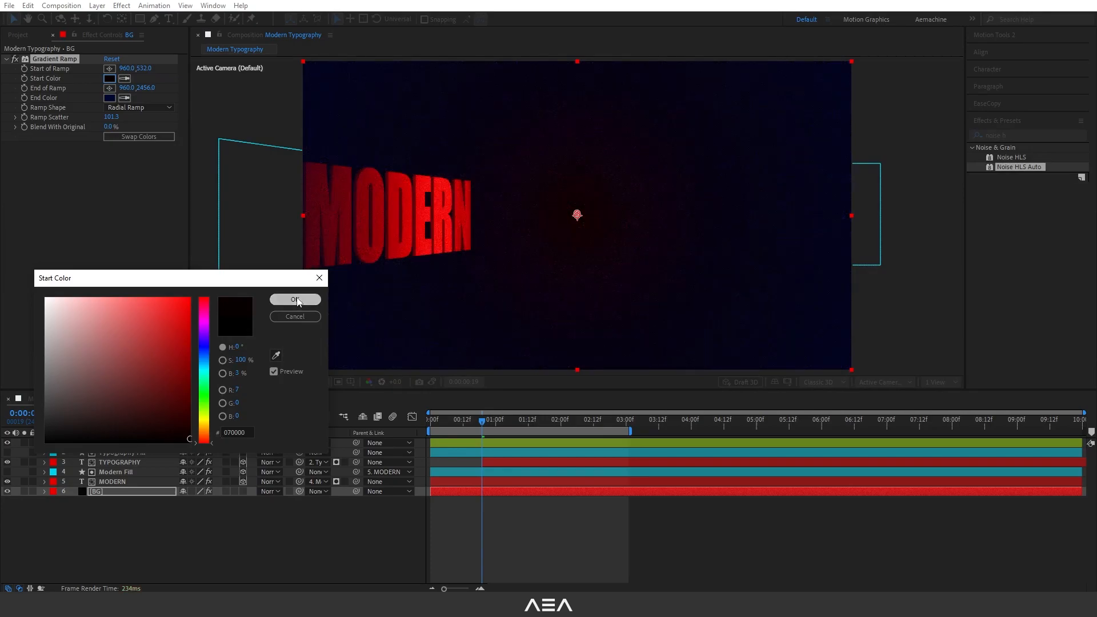
key("Return")
- Preview the animation with the updated background gradient and bring up the project's item list
left_click(142, 503)
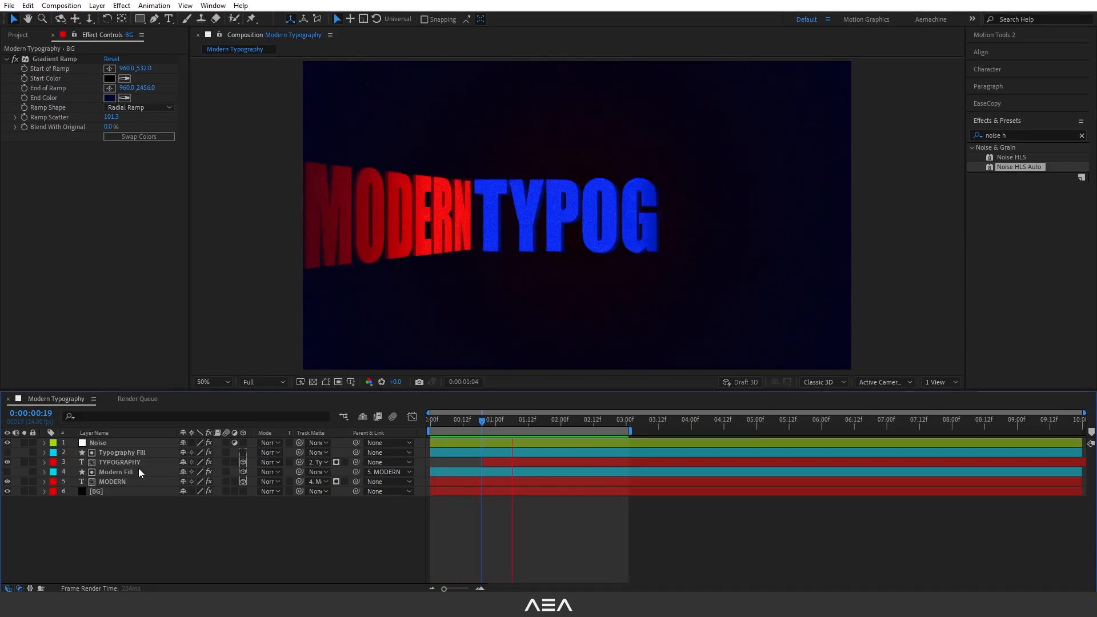
left_click(8, 36)
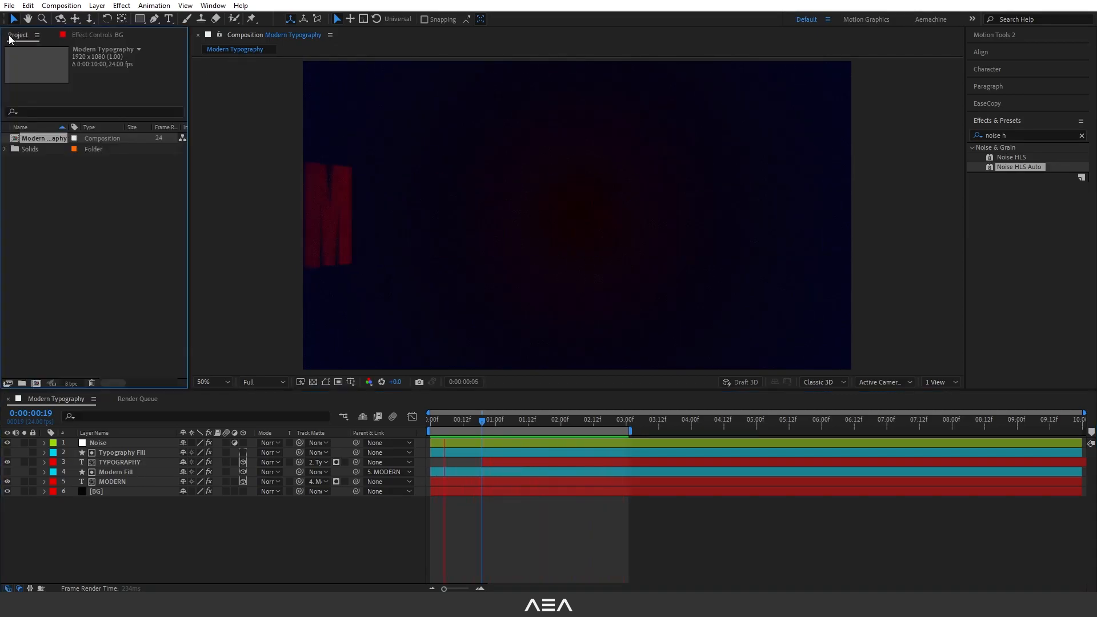
left_click(191, 506)
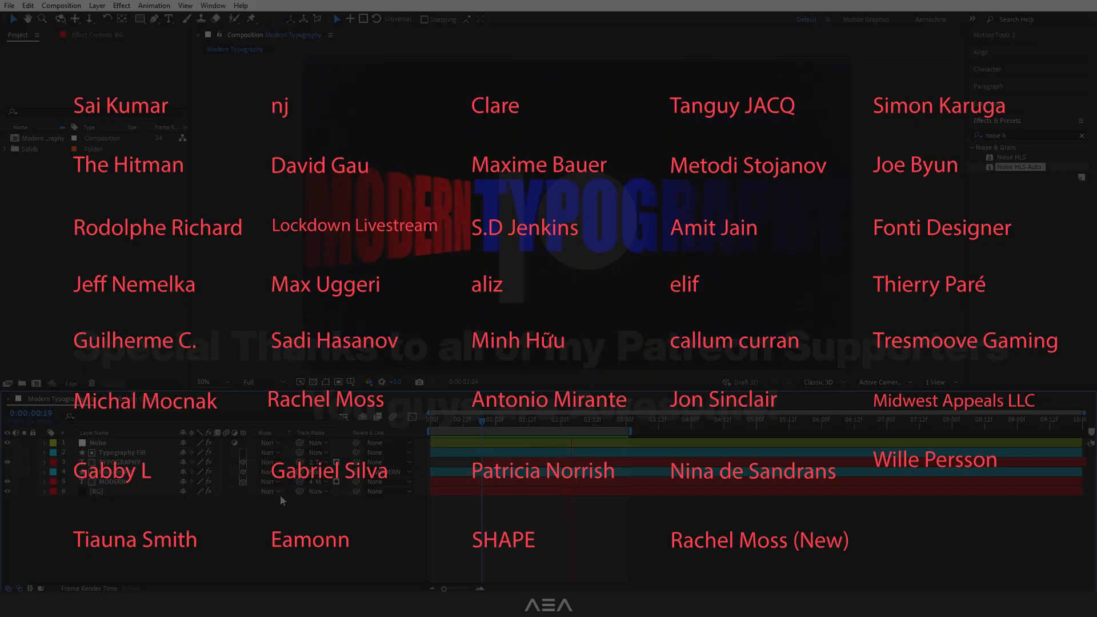